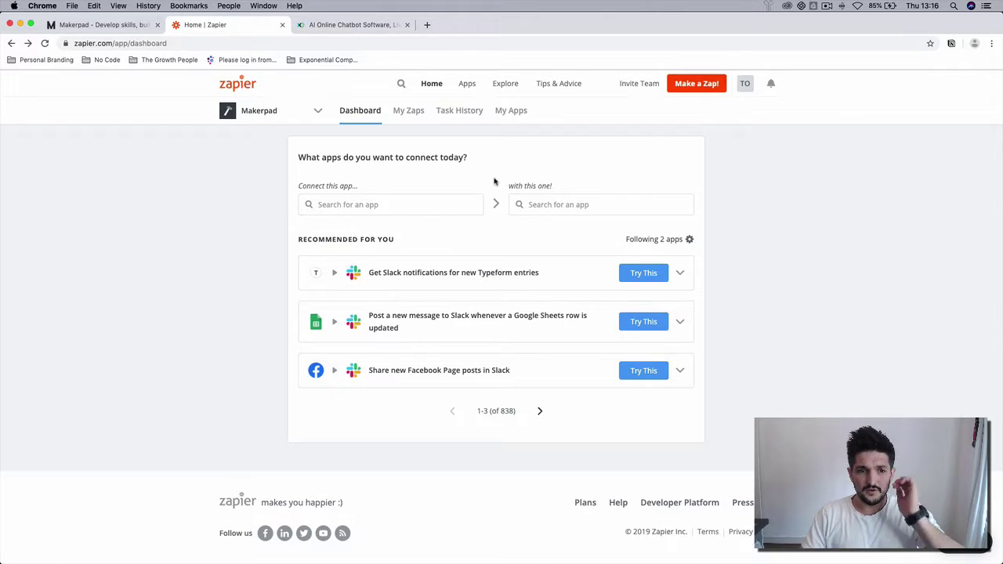
# Create a new zap, dismiss the What's New notice and name the zap "Makerpad Standup Bot - Slack"
pyautogui.click(696, 84)
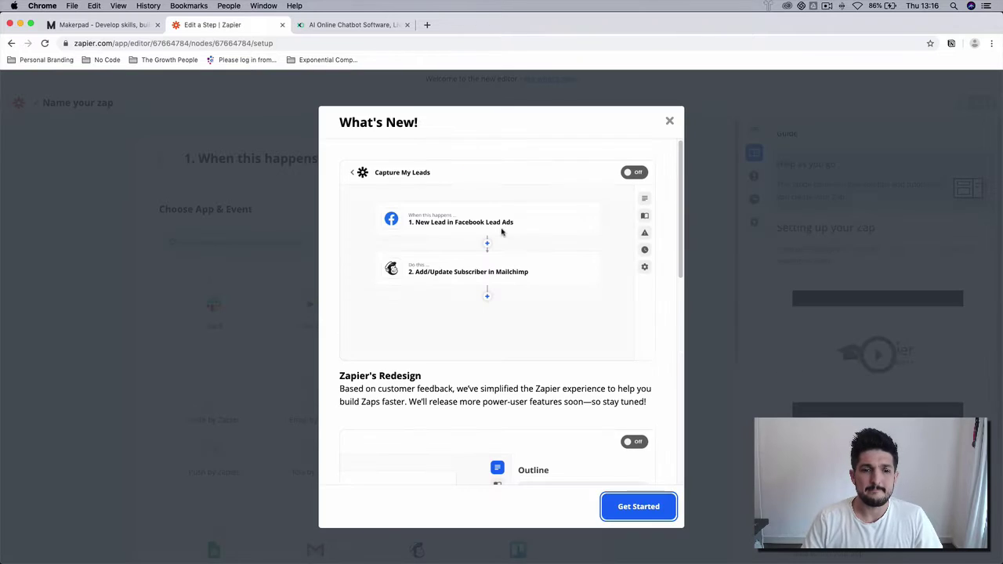
pyautogui.click(641, 507)
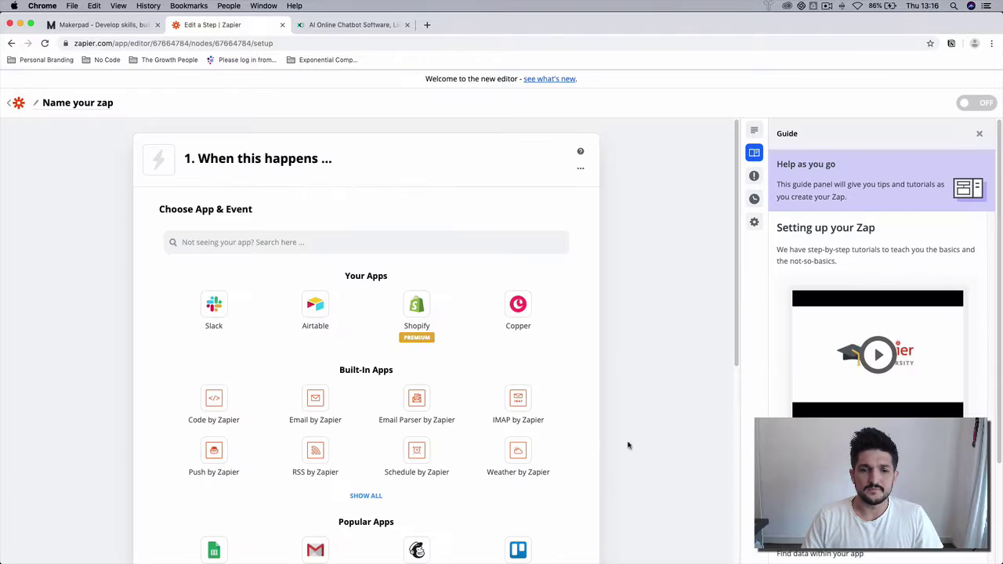
pyautogui.click(103, 103)
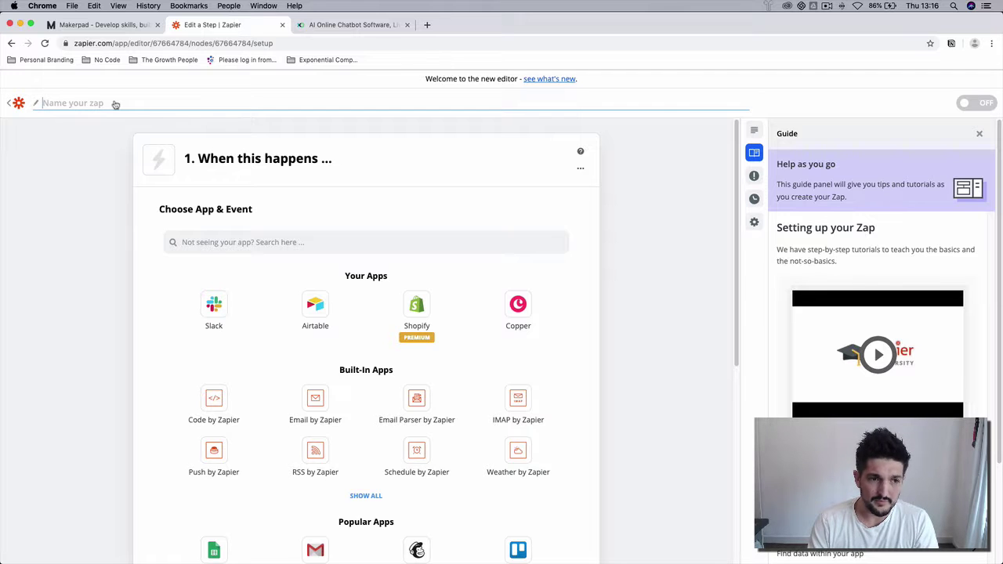
pyautogui.write('Makerpad')
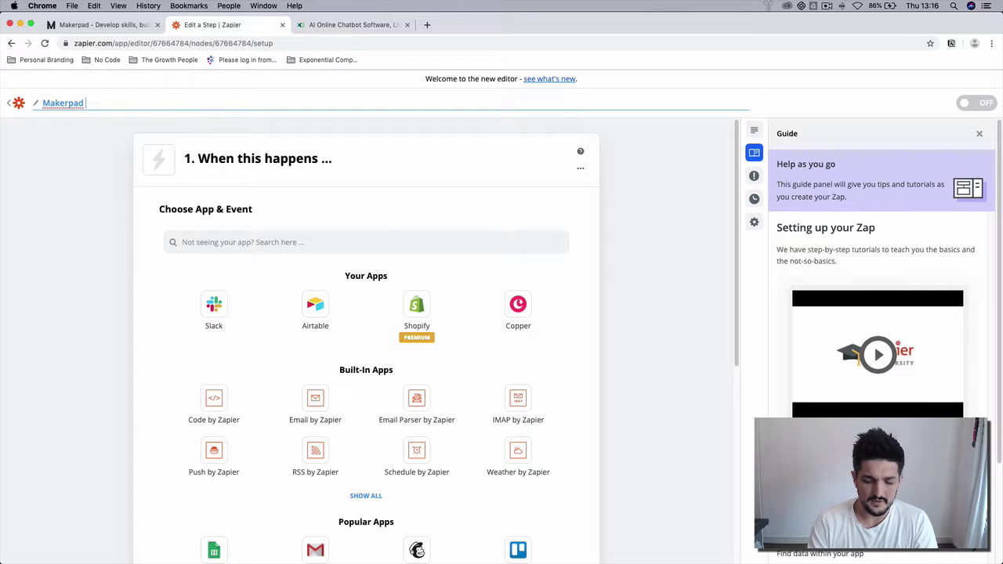
pyautogui.write(' Standup Bo')
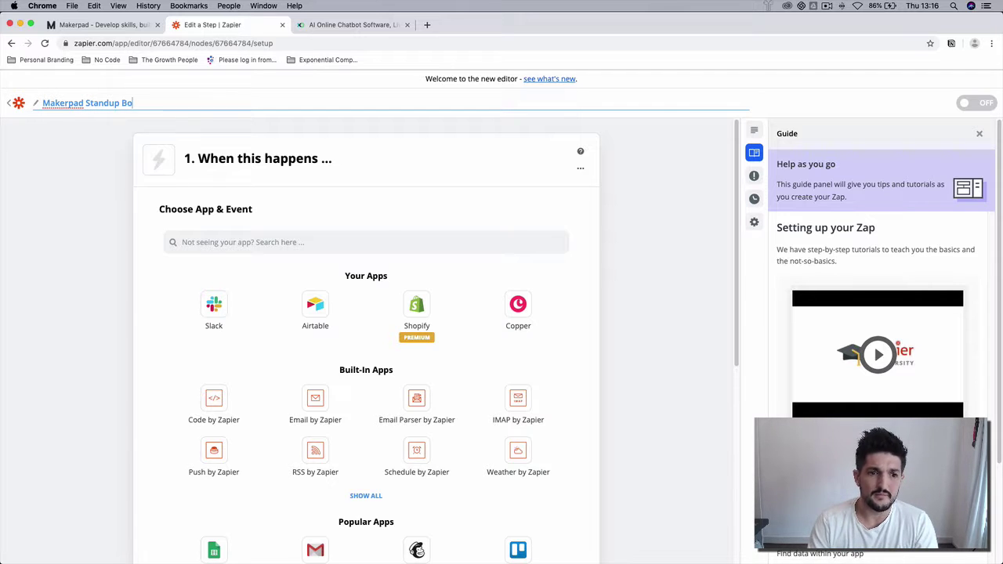
pyautogui.write('t - Sa')
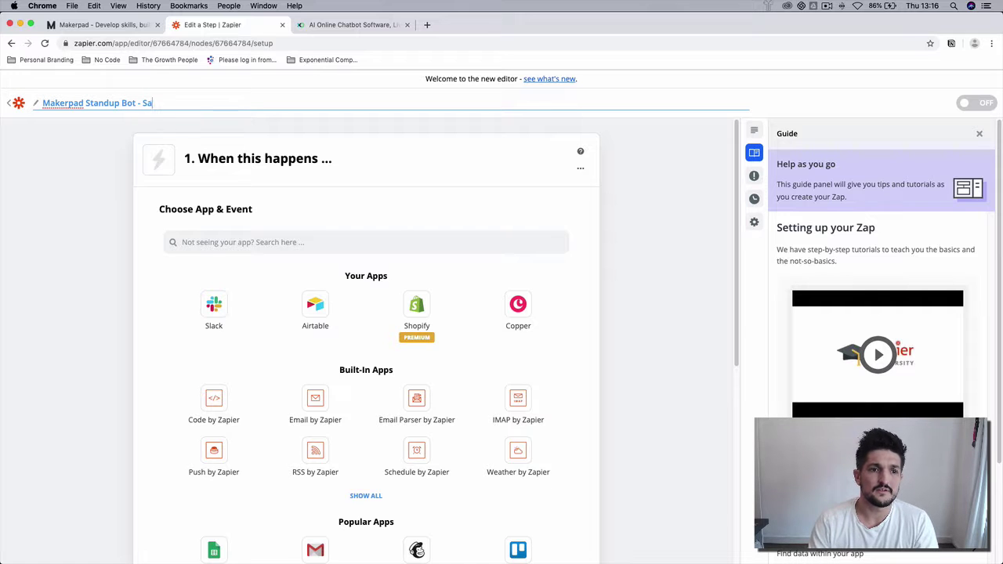
pyautogui.press('BackSpace')
pyautogui.write('lack')
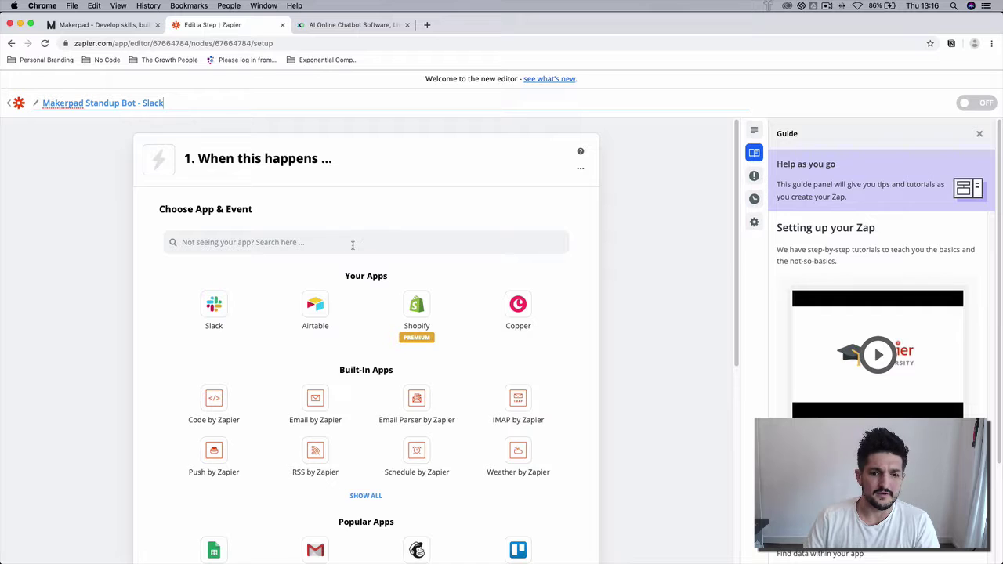
# Set the zap's trigger app to Schedule by Zapier with the Every Day trigger event
pyautogui.click(400, 458)
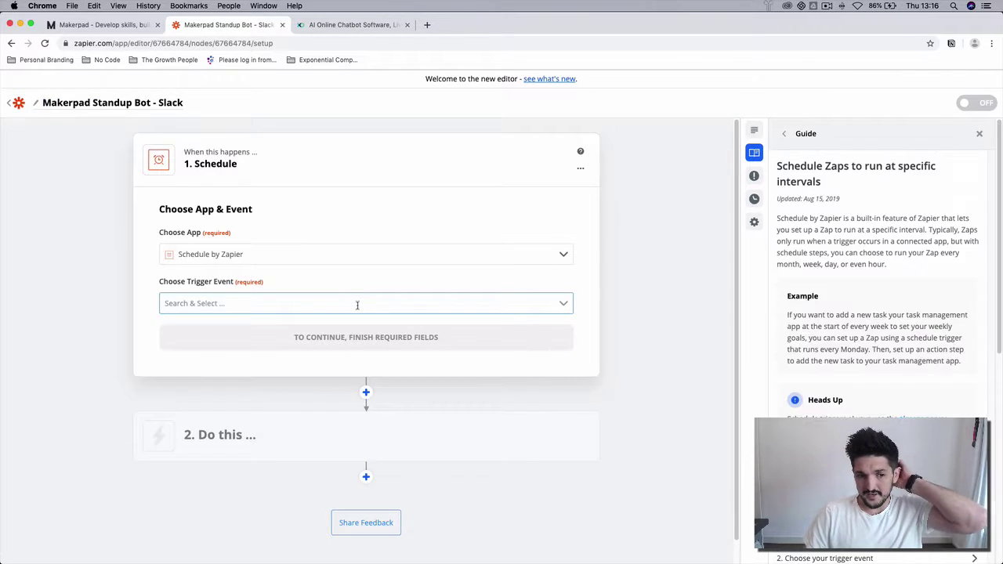
pyautogui.click(356, 305)
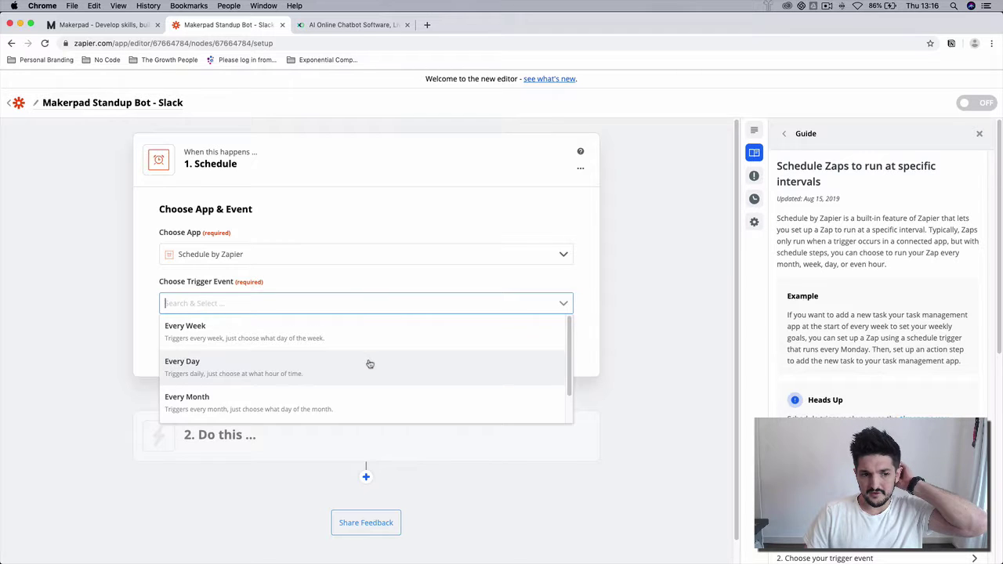
pyautogui.scroll(-2, 369, 362)
pyautogui.scroll(2, 369, 363)
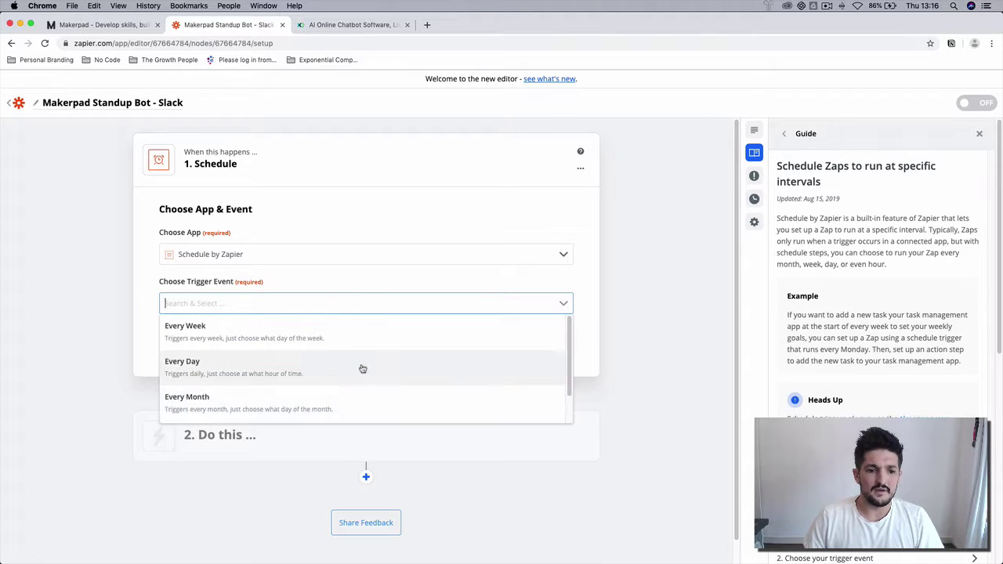
pyautogui.click(360, 367)
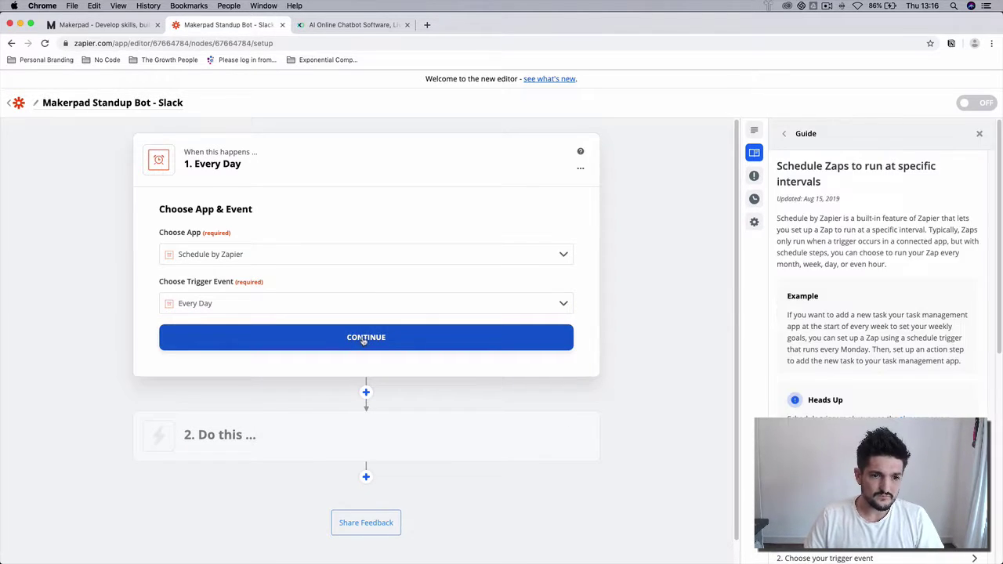
pyautogui.click(366, 339)
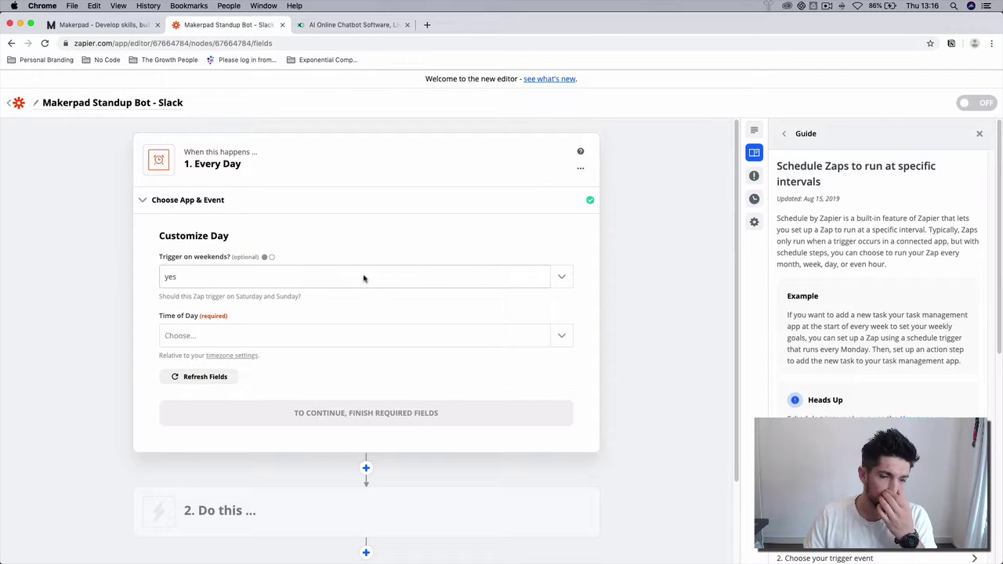
# Turn off weekend triggering, set the time of day to 9am and test the daily trigger
pyautogui.click(362, 278)
pyautogui.click(338, 350)
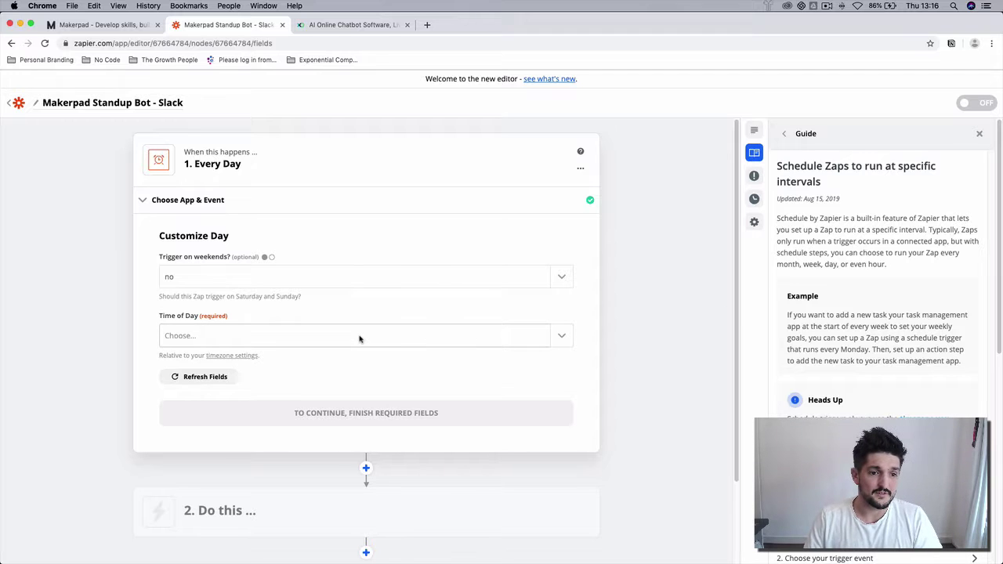
pyautogui.click(360, 338)
pyautogui.scroll(-3, 329, 441)
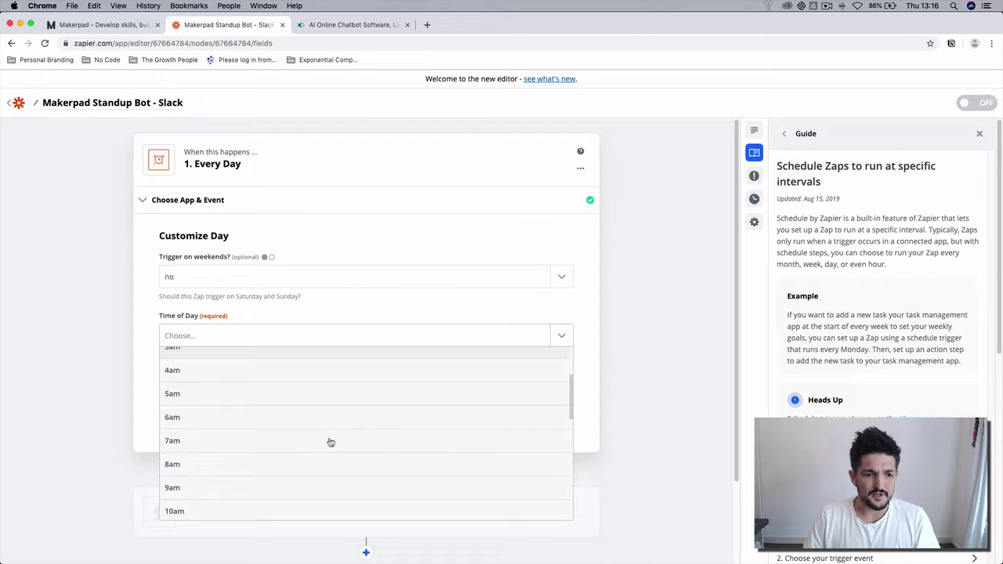
pyautogui.scroll(-2, 330, 443)
pyautogui.click(333, 452)
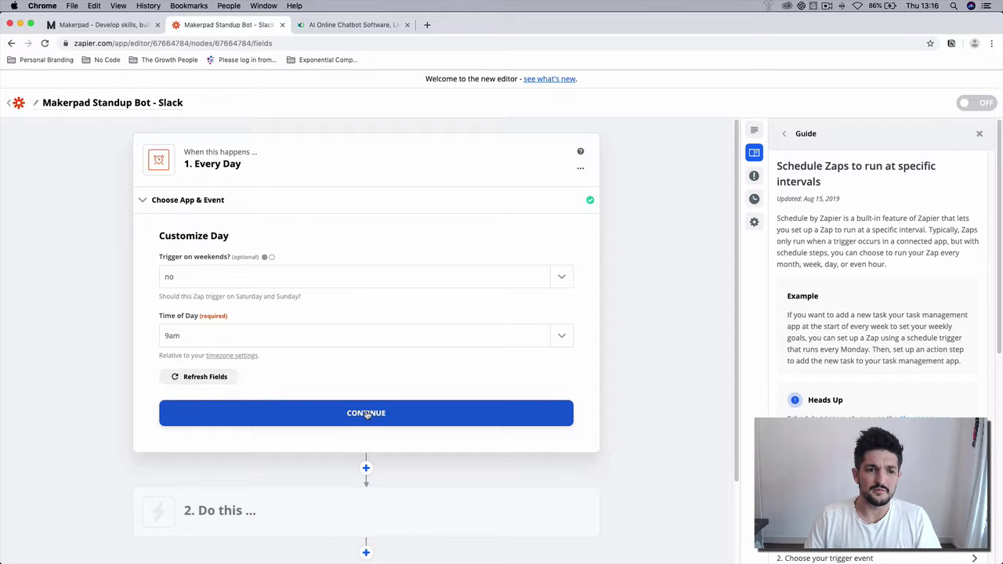
pyautogui.click(367, 415)
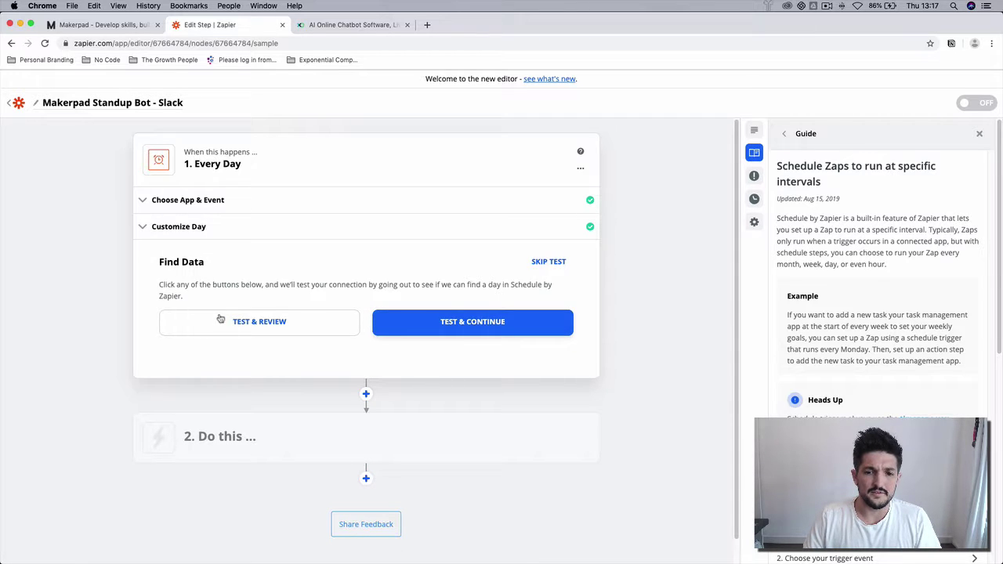
pyautogui.click(462, 323)
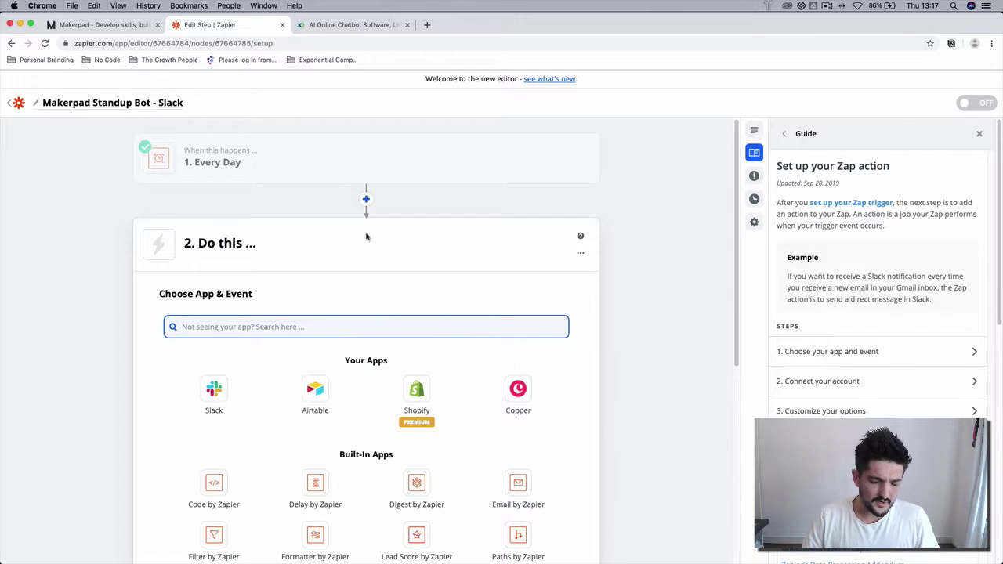
# Choose Slack as the action app with Send Channel Message as its action event
pyautogui.click(216, 392)
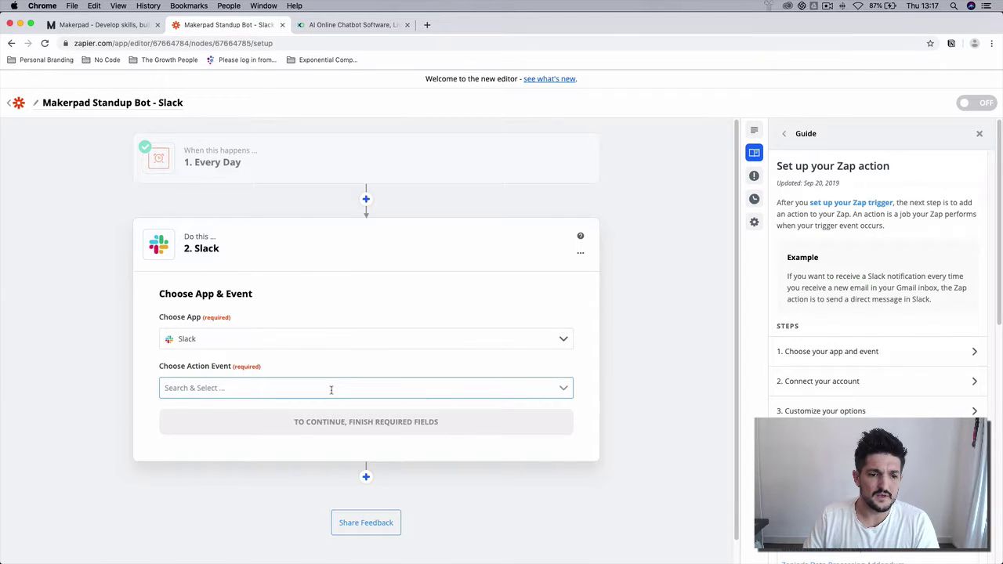
pyautogui.click(330, 389)
pyautogui.scroll(-1, 347, 450)
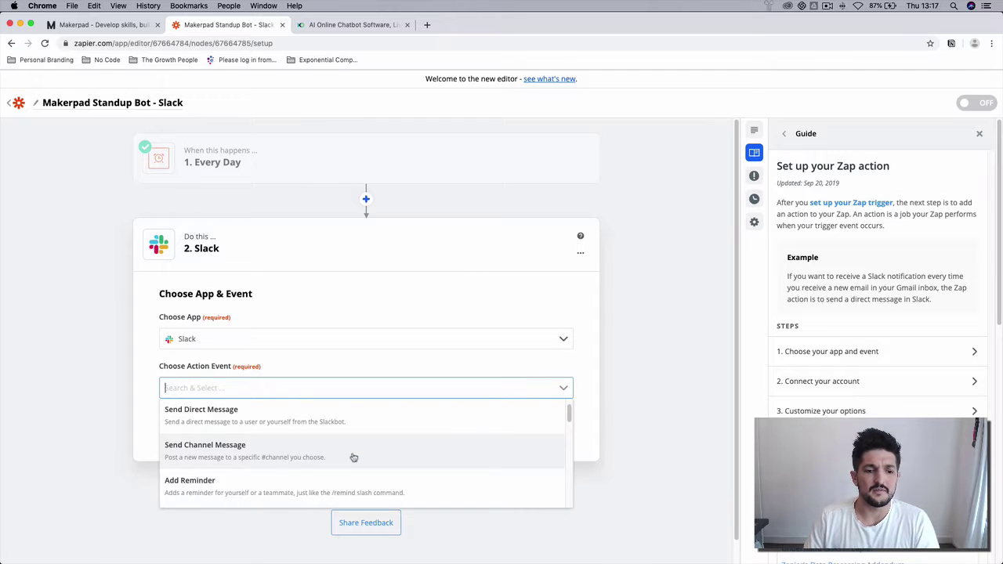
pyautogui.click(354, 457)
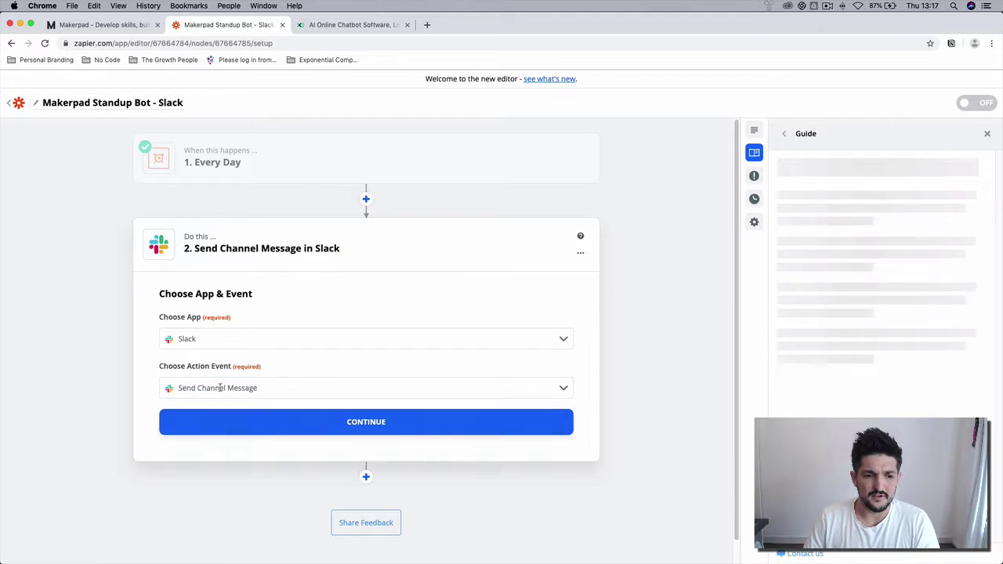
pyautogui.click(366, 423)
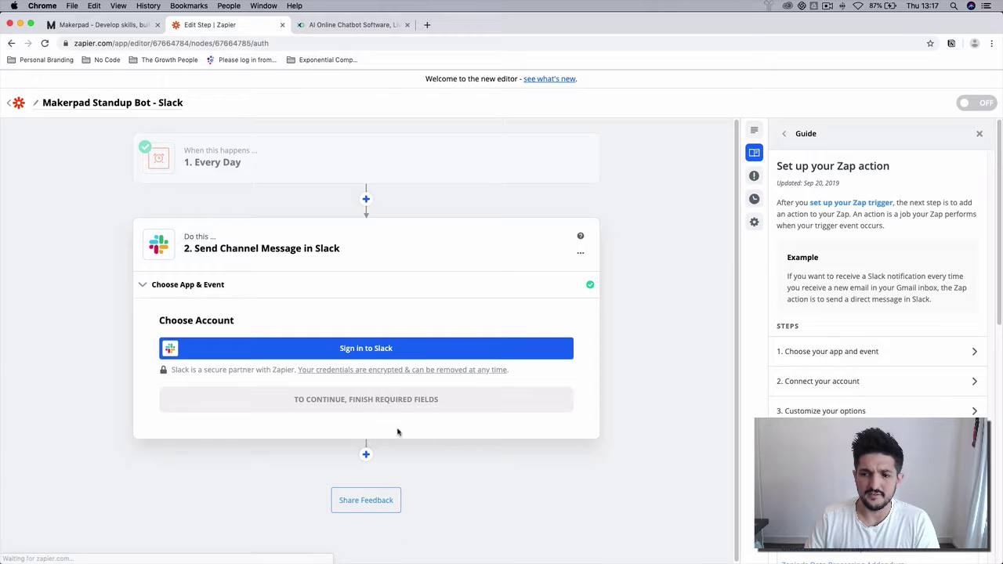
# Sign in to Slack, authorize Zapier on the Makerpad workspace and continue with that connected account
pyautogui.click(369, 352)
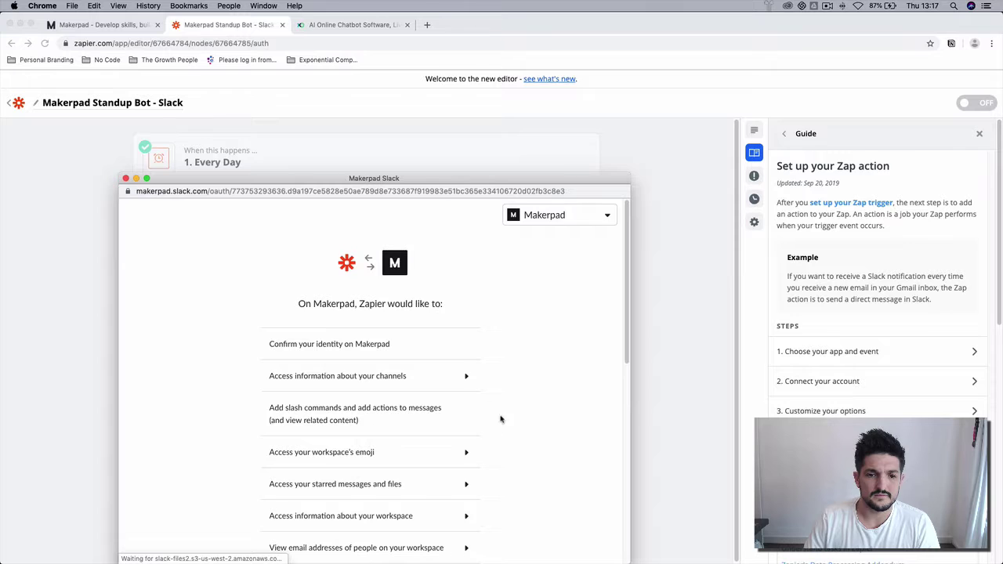
pyautogui.scroll(-10, 526, 408)
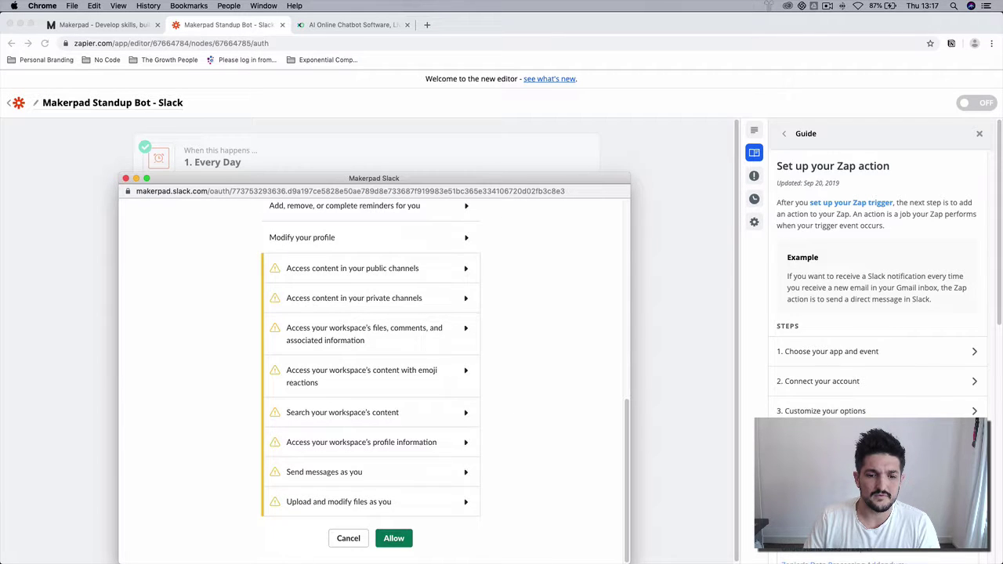
pyautogui.click(391, 540)
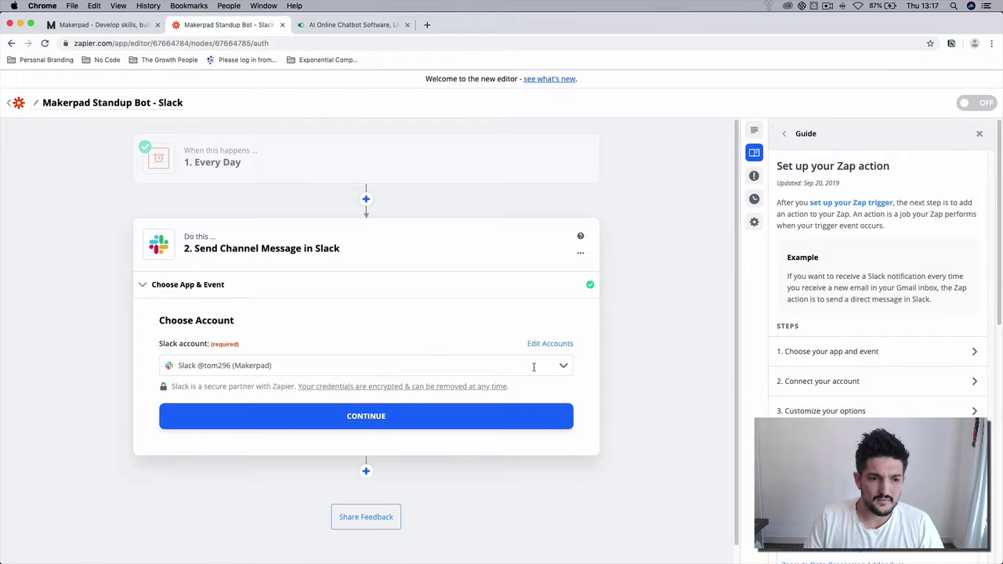
pyautogui.click(464, 368)
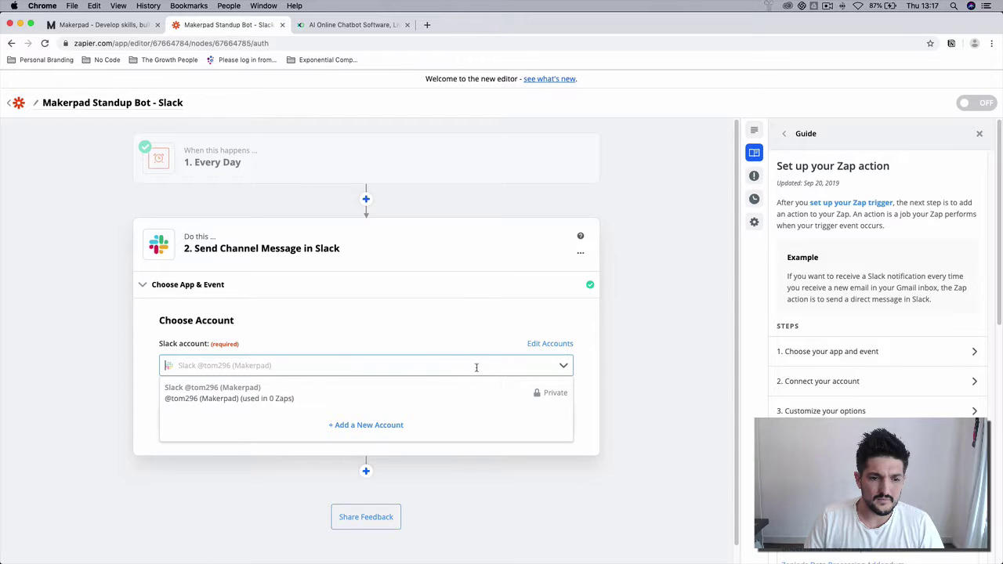
pyautogui.click(475, 367)
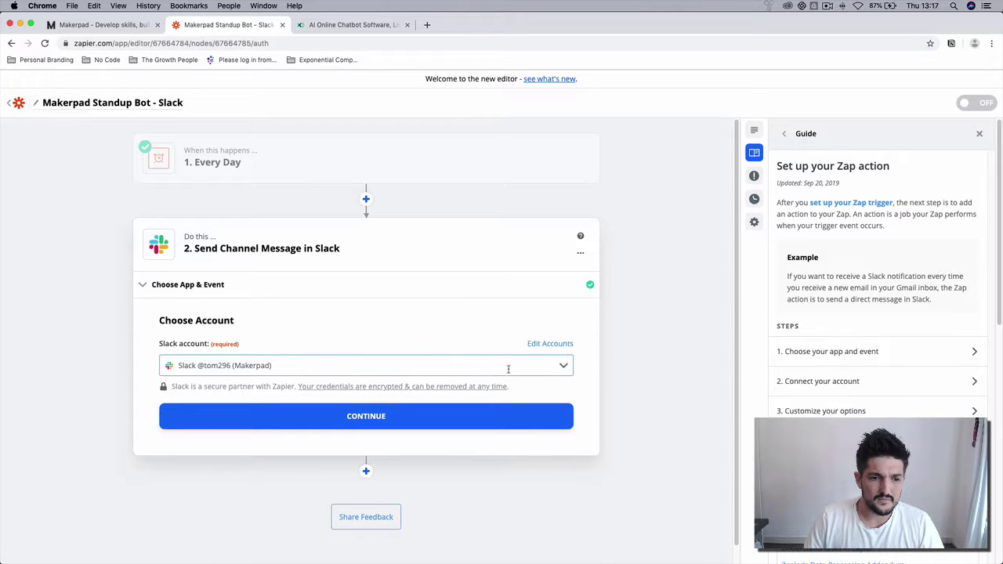
pyautogui.click(369, 418)
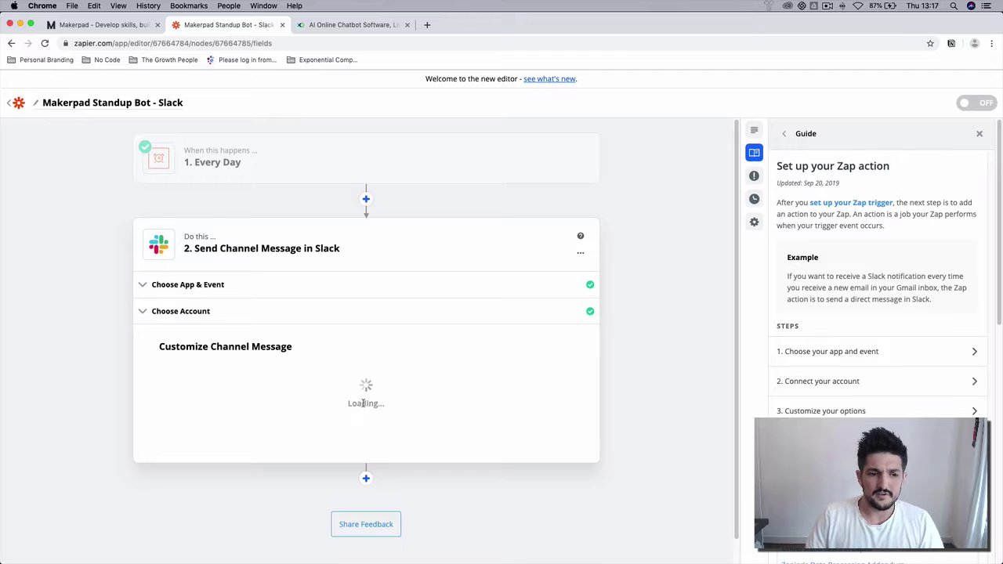
# Set the channel for the Slack message to slackbot-tutorial
pyautogui.scroll(-3, 375, 419)
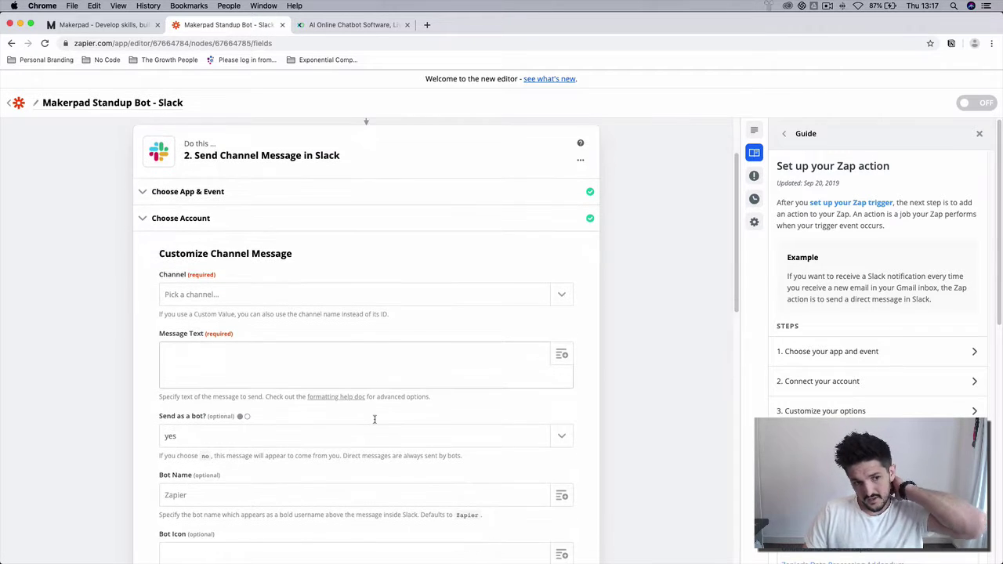
pyautogui.scroll(1, 384, 315)
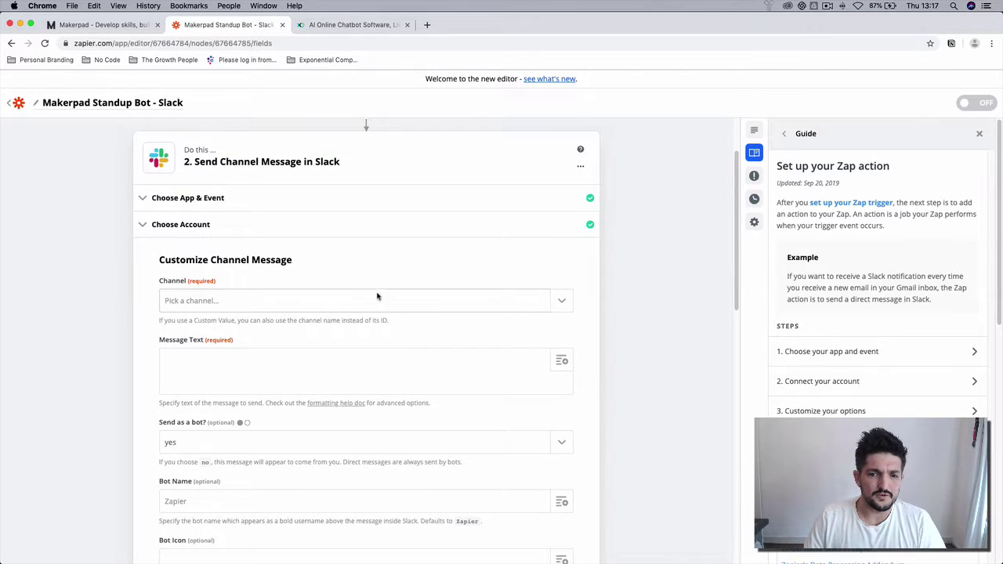
pyautogui.click(554, 302)
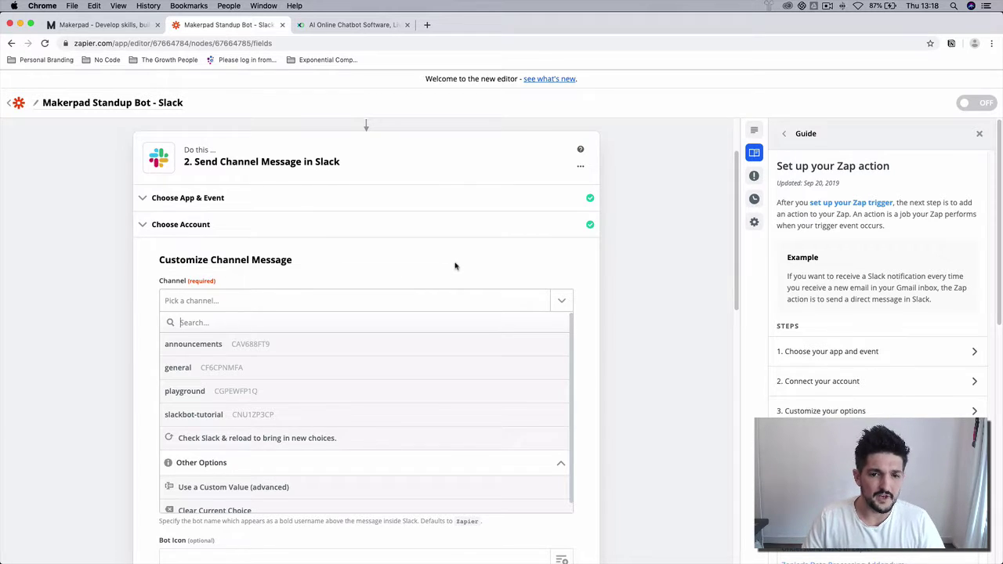
pyautogui.click(373, 418)
# Start the Slack message text with "Morning everyone, standup time." followed by a separate paragraph reading "Who's here and working today?"
pyautogui.click(350, 366)
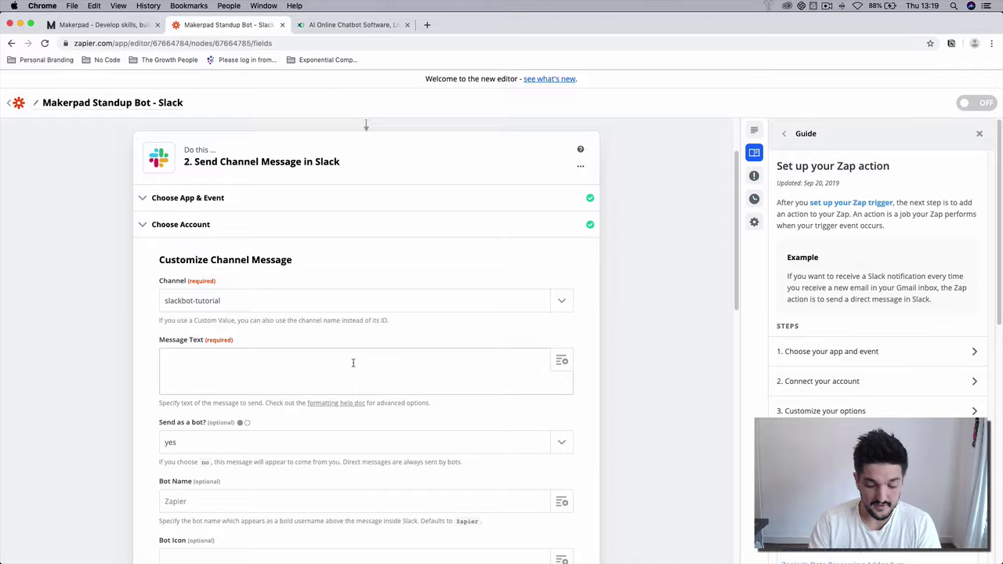
pyautogui.click(353, 363)
pyautogui.write('Morning everyone ')
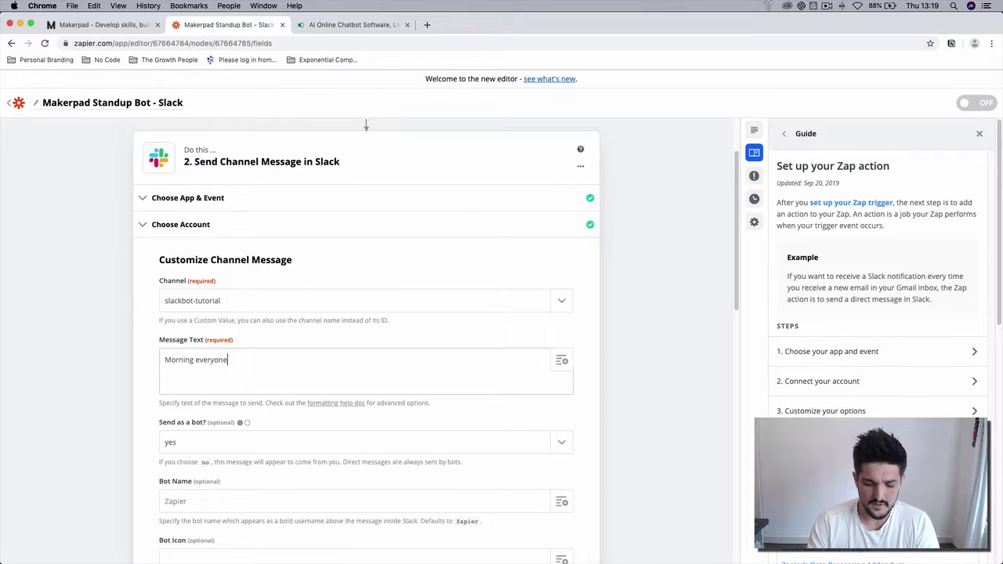
pyautogui.write(', standup time')
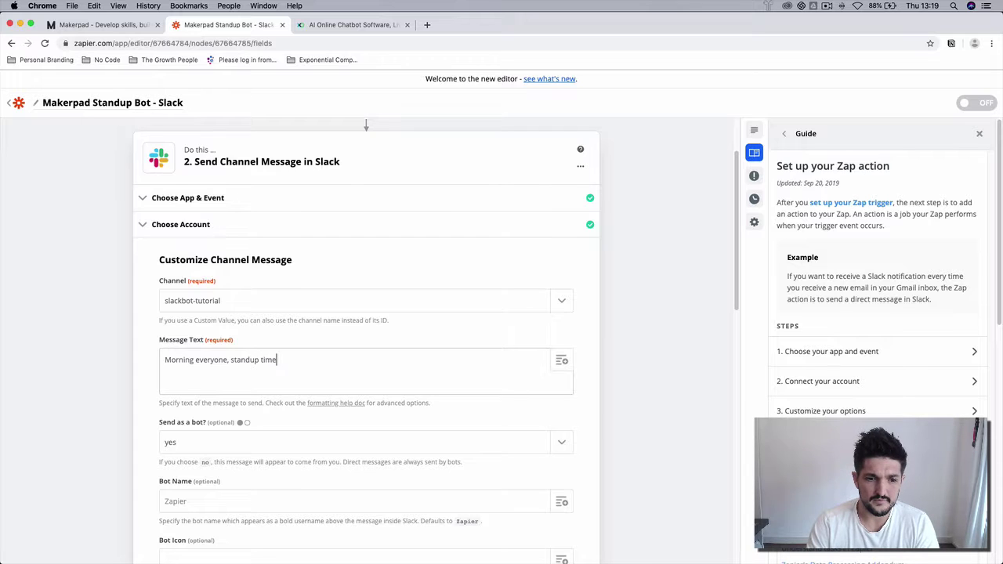
pyautogui.write('.')
pyautogui.press('Return')
pyautogui.press('Return')
pyautogui.write('Who')
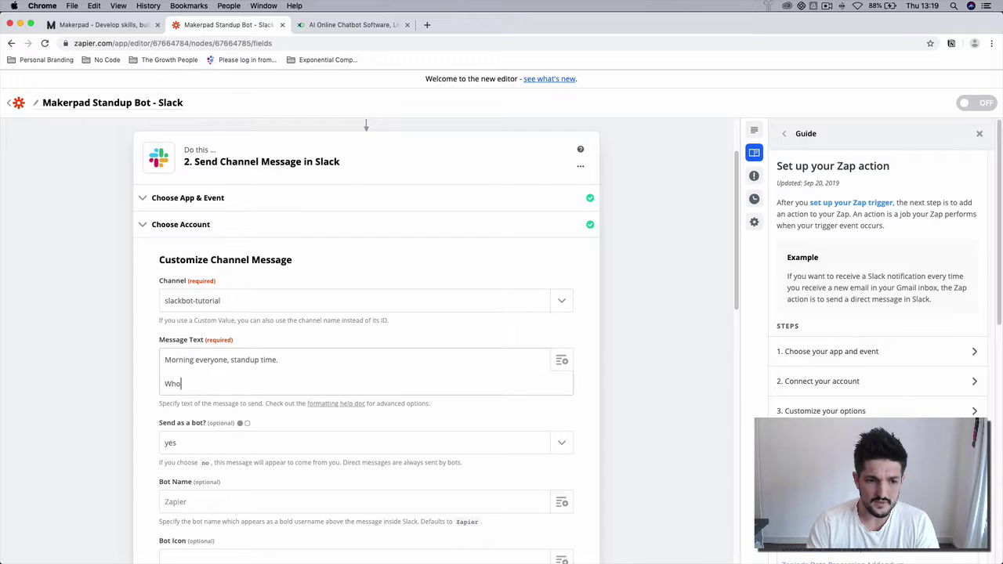
pyautogui.write("'s here and work")
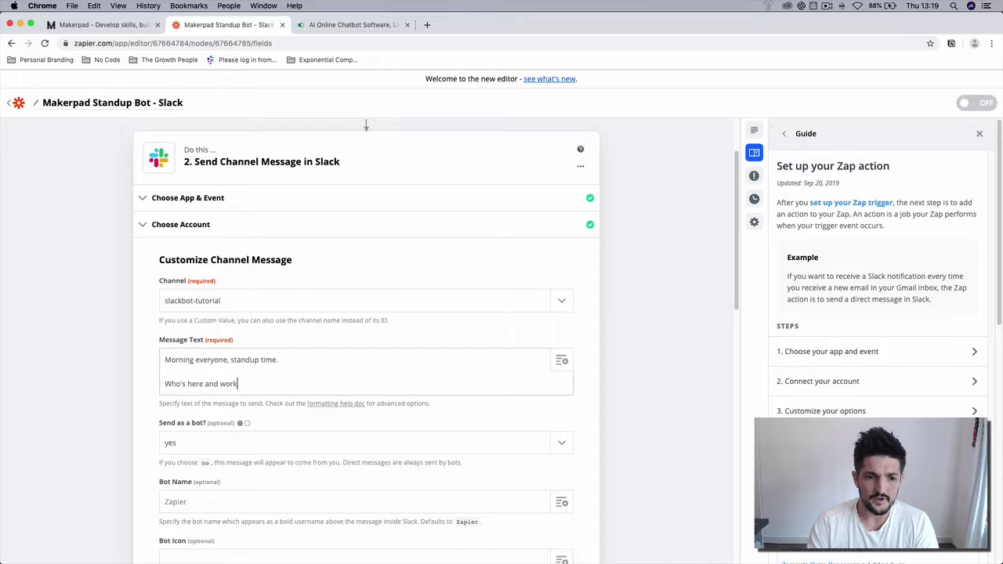
pyautogui.write('ing today')
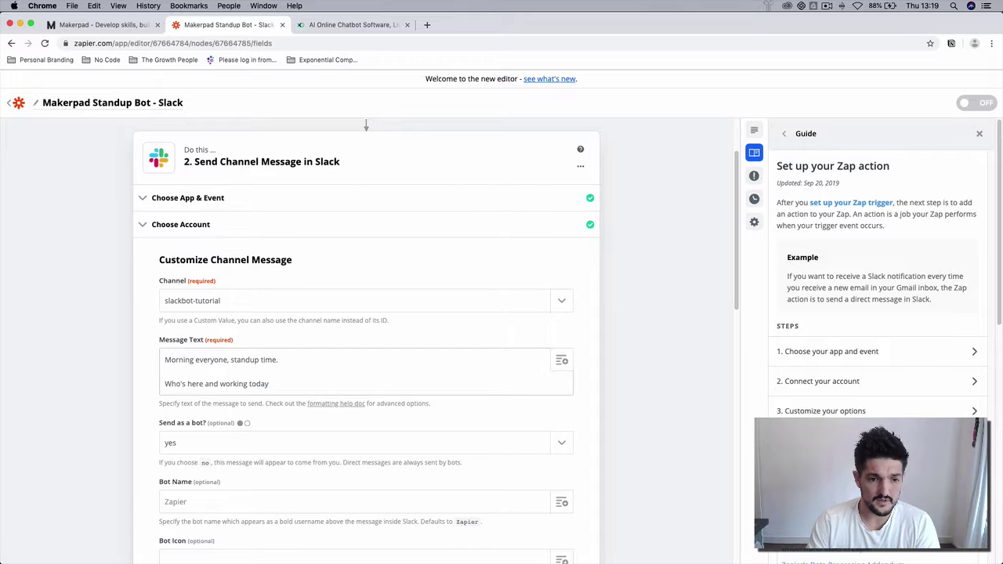
pyautogui.write('?')
pyautogui.press('Return')
pyautogui.press('Return')
pyautogui.write('Reply')
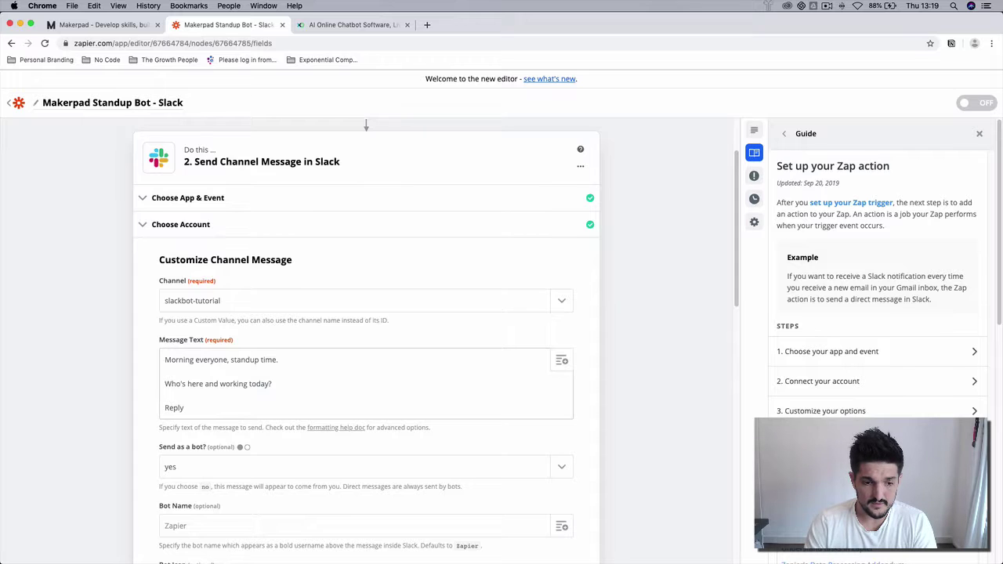
pyautogui.write(" with 'm")
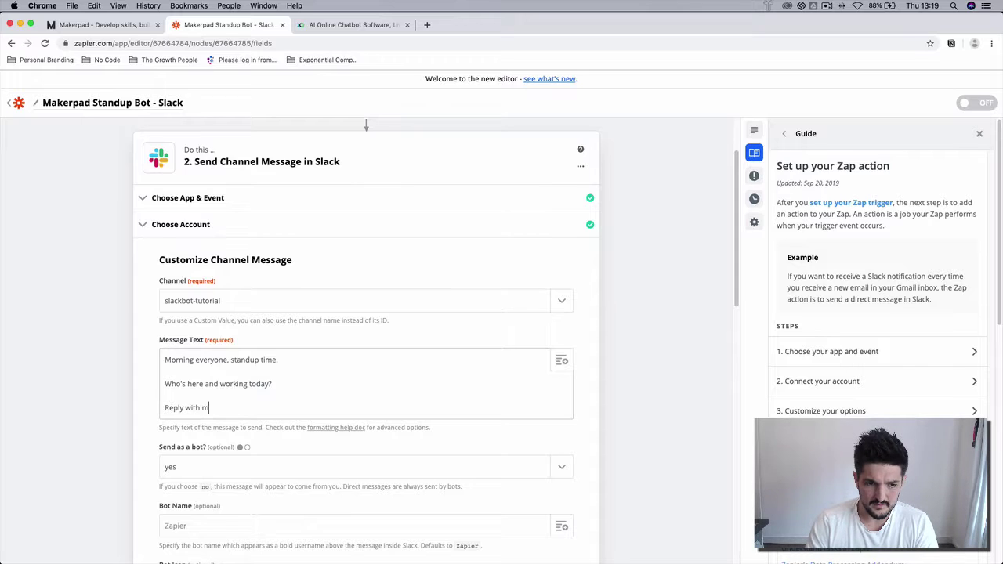
pyautogui.press('BackSpace')
pyautogui.write("'me")
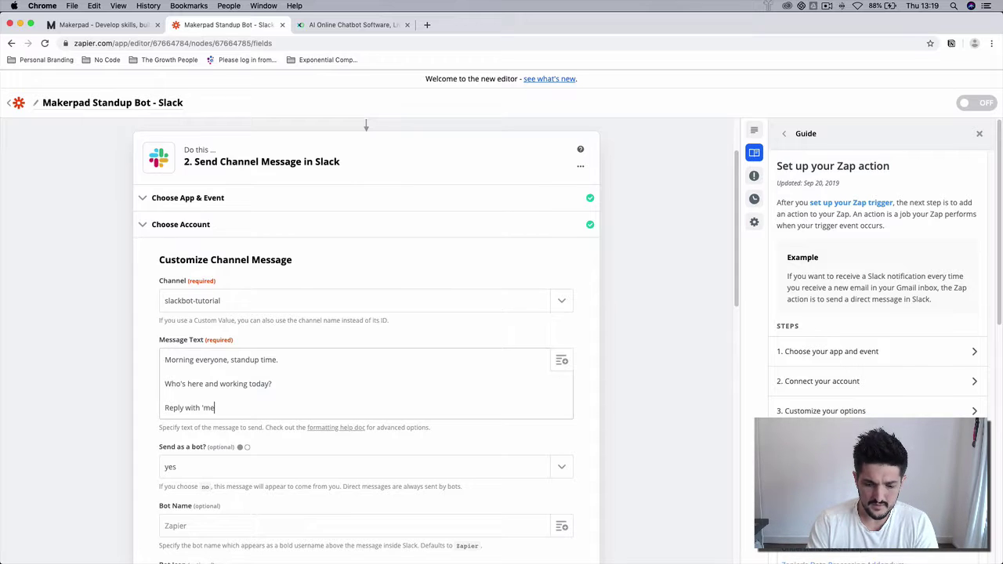
pyautogui.write("' or 'her")
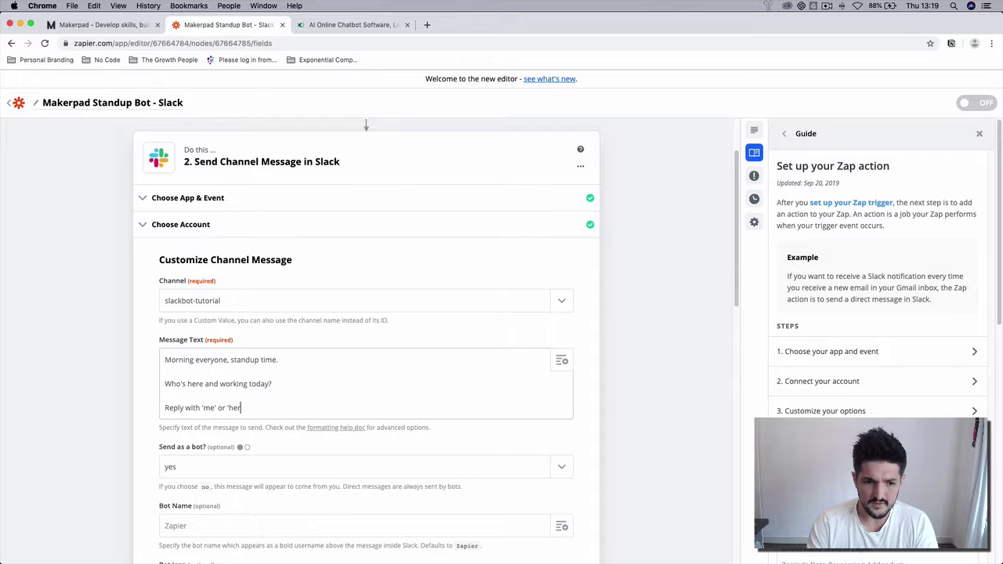
pyautogui.write("e' to")
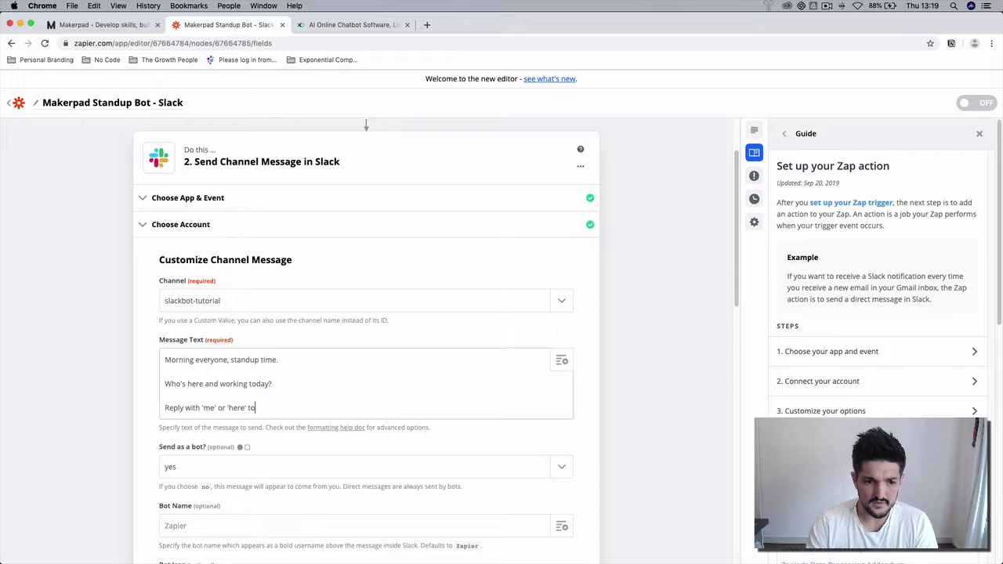
pyautogui.press('BackSpace')
pyautogui.press('BackSpace')
pyautogui.write('in a')
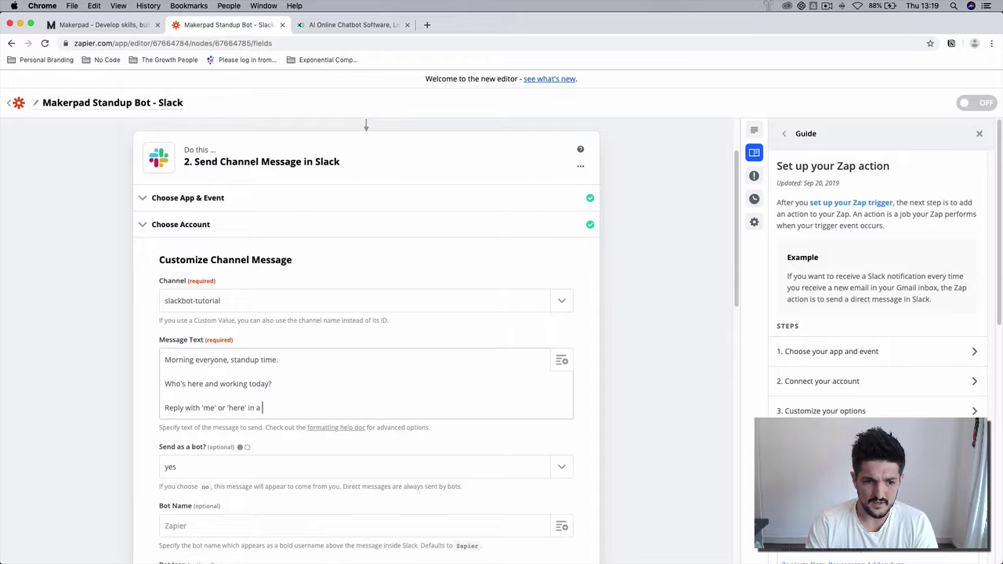
pyautogui.write(' DM to @make')
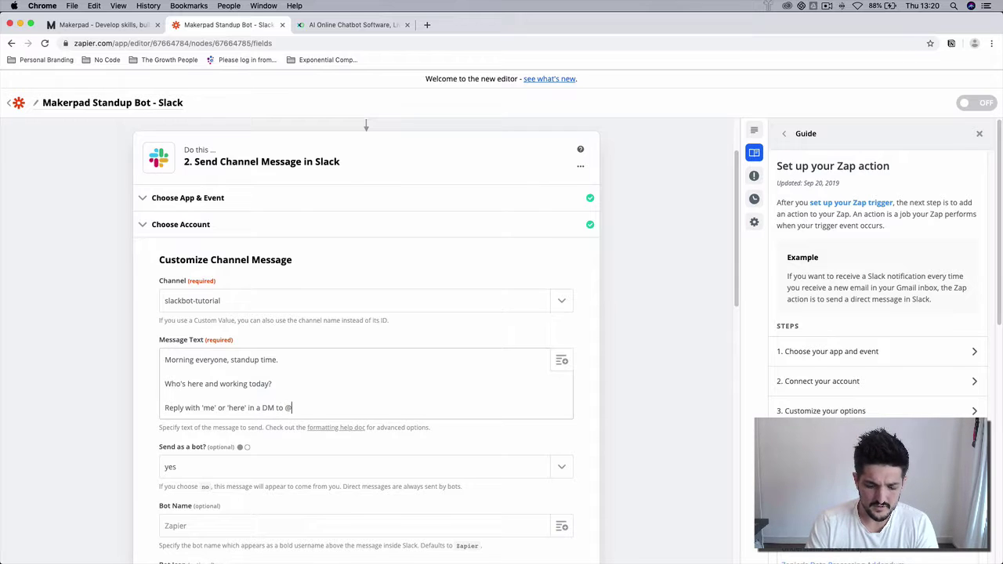
pyautogui.press('BackSpace')
pyautogui.press('BackSpace')
pyautogui.press('BackSpace')
pyautogui.press('BackSpace')
pyautogui.write('MAker')
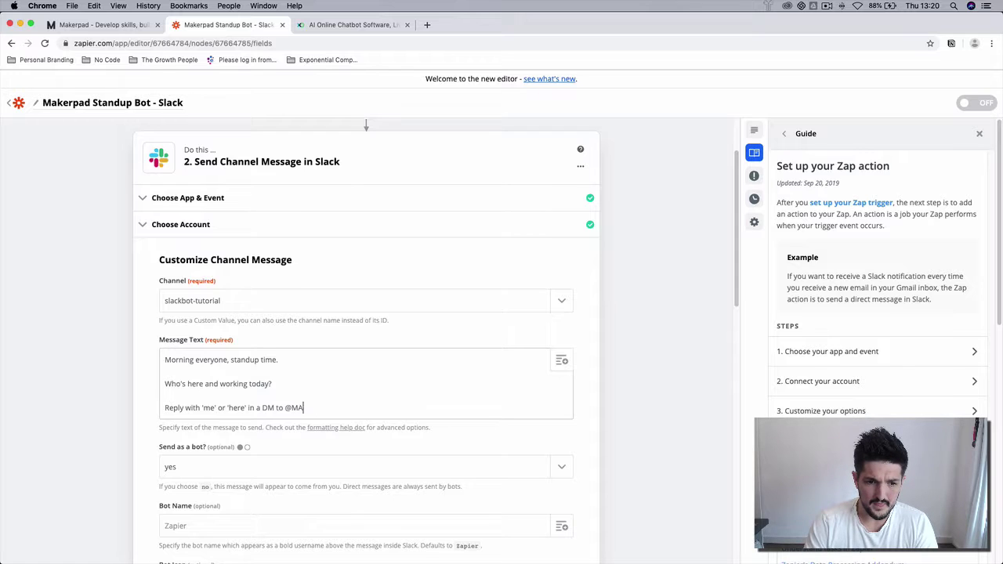
pyautogui.press('BackSpace')
pyautogui.press('BackSpace')
pyautogui.press('BackSpace')
pyautogui.press('BackSpace')
pyautogui.write('akerpa')
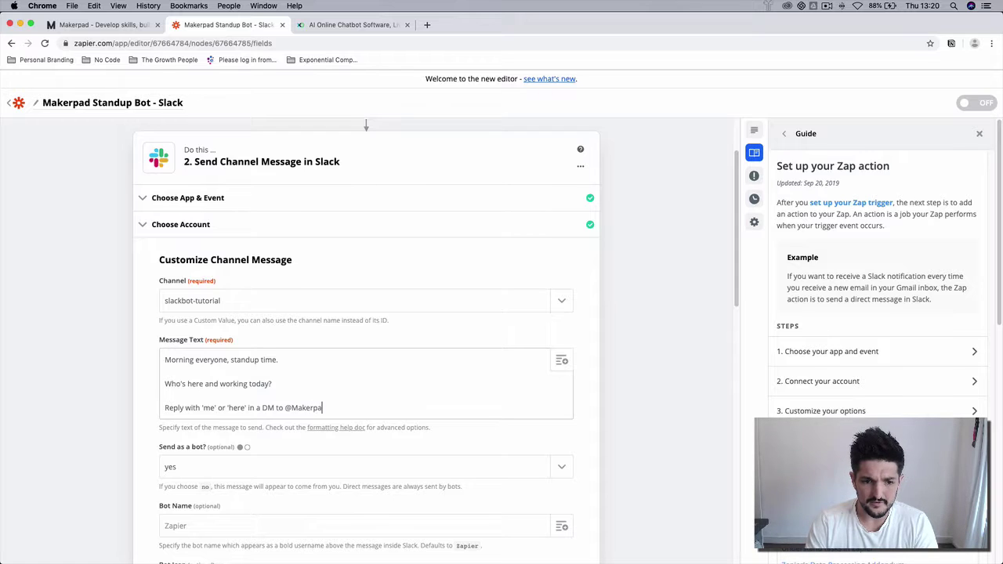
pyautogui.write('dBot')
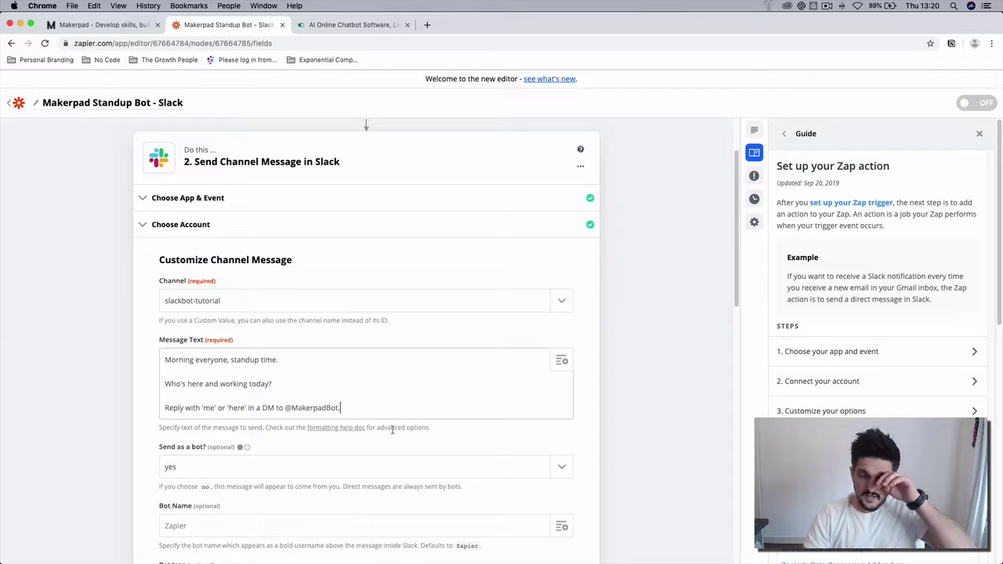
# Set the bot name for the Slack channel message to MakerpadBot
pyautogui.scroll(-2, 376, 437)
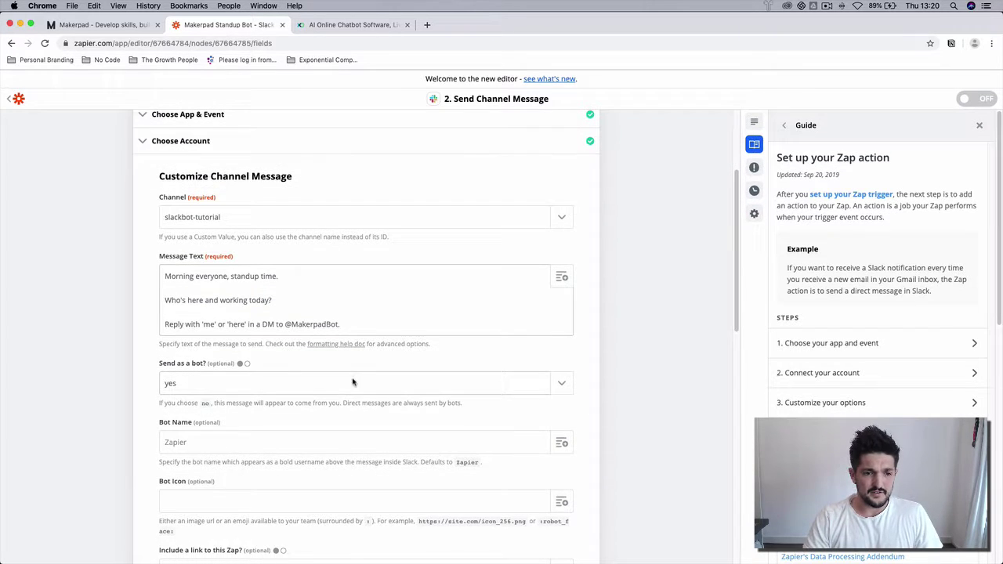
pyautogui.scroll(-2, 356, 439)
pyautogui.click(354, 366)
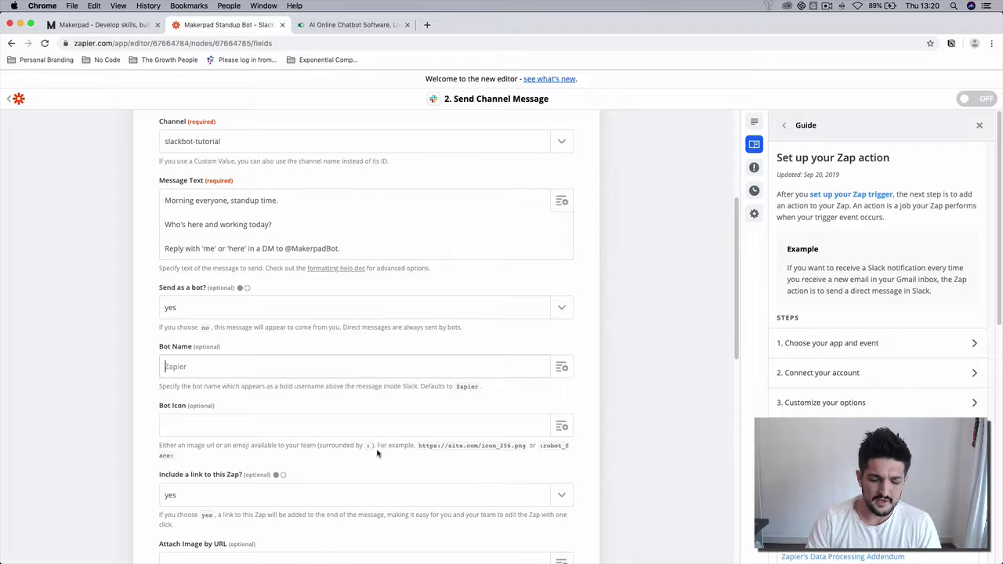
pyautogui.write('Makerpad')
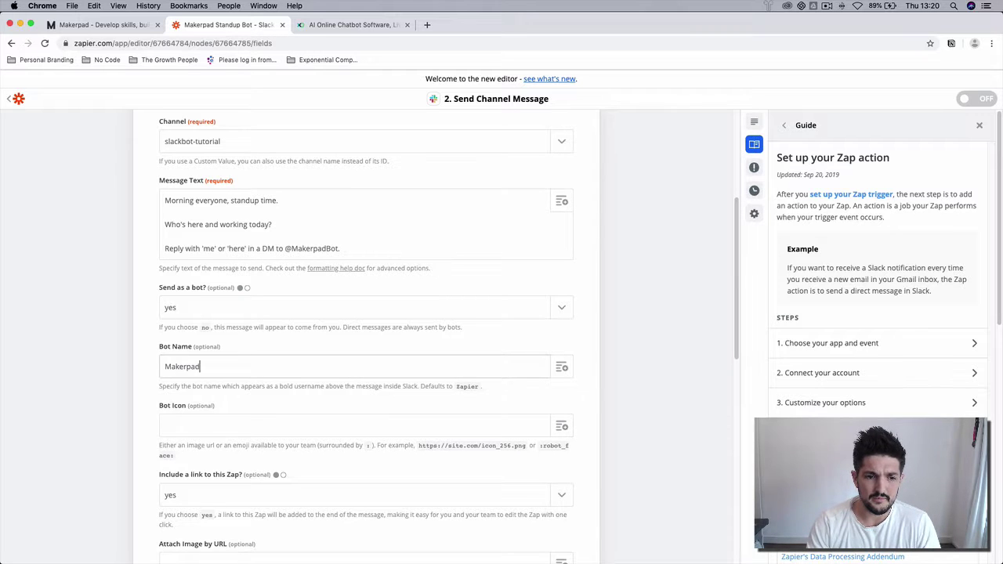
pyautogui.write('Bot')
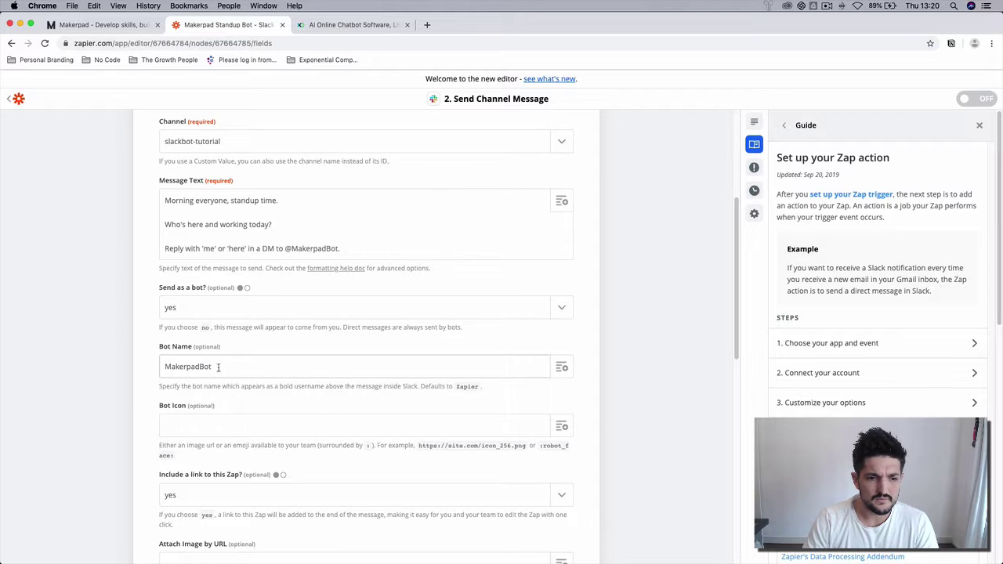
# Leave the bot icon empty and set the option to include a link to this Zap to no
pyautogui.scroll(-5, 349, 400)
pyautogui.click(371, 281)
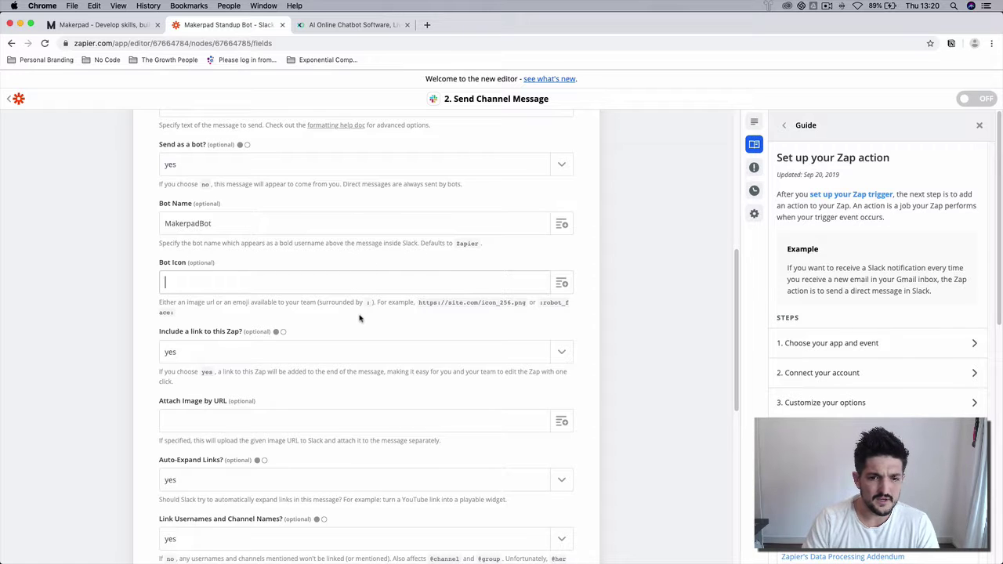
pyautogui.scroll(-1, 350, 337)
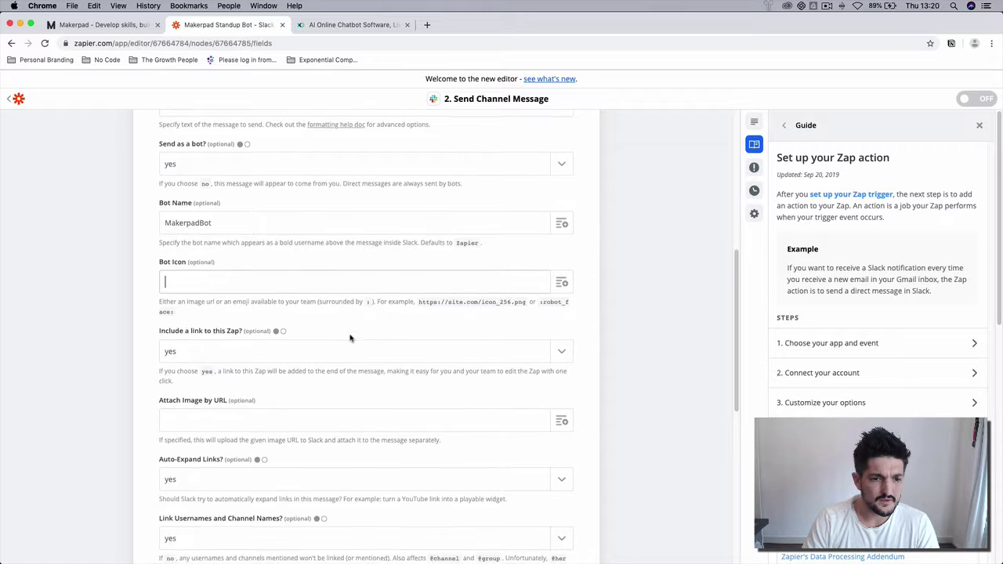
pyautogui.scroll(-2, 350, 337)
pyautogui.click(343, 281)
pyautogui.click(322, 350)
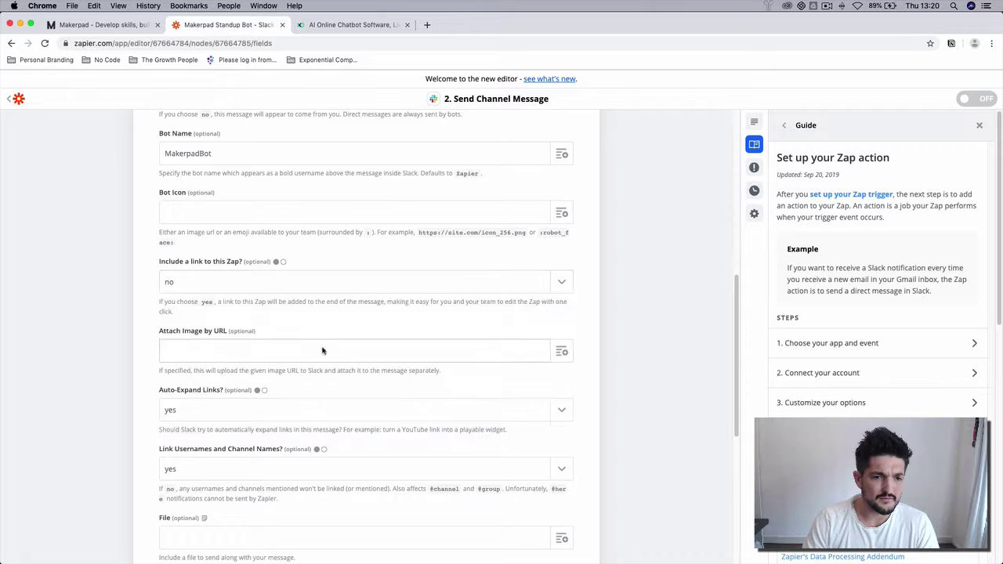
# Continue with the remaining message options at their defaults and send a test channel message to Slack
pyautogui.scroll(-5, 347, 366)
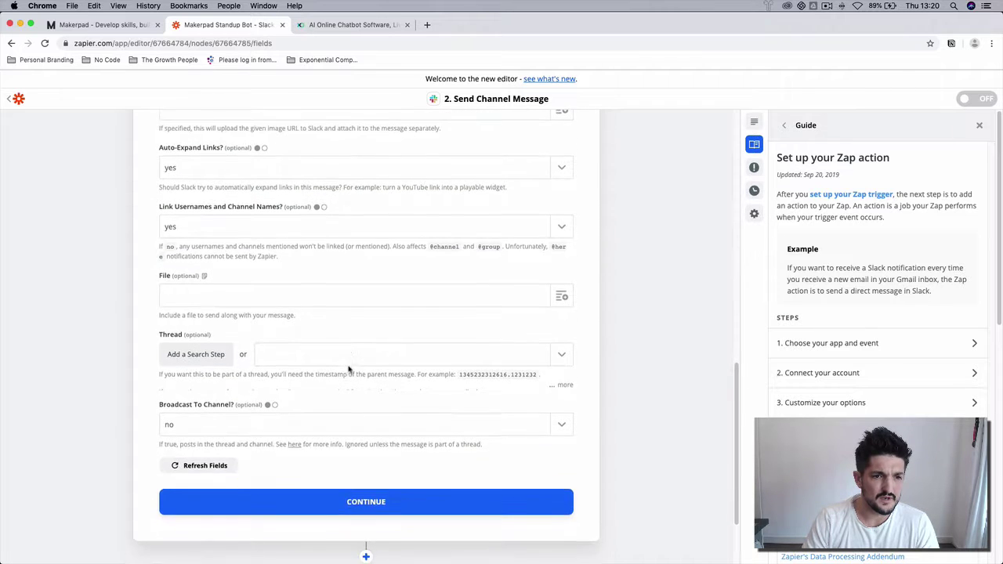
pyautogui.scroll(-1, 348, 369)
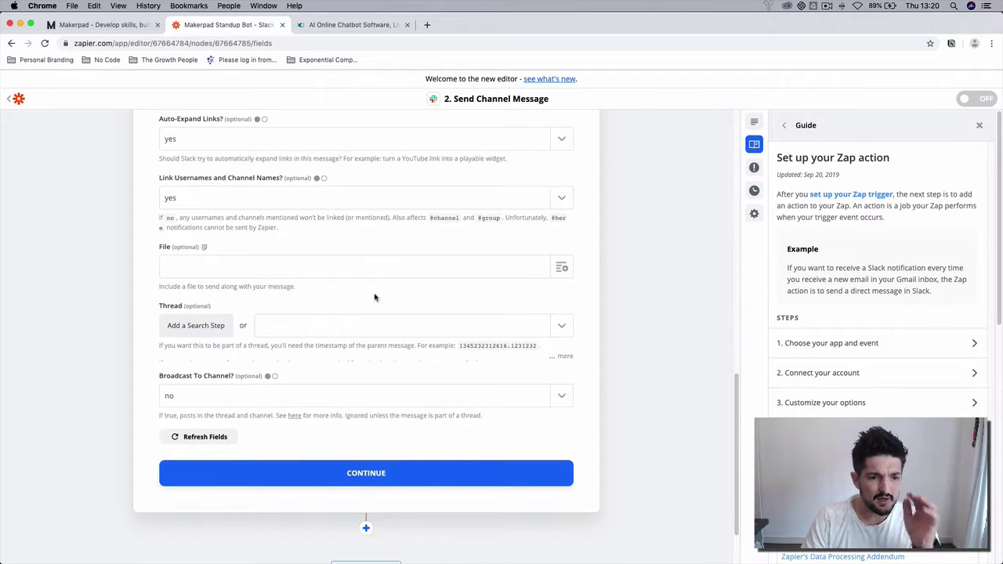
pyautogui.click(364, 475)
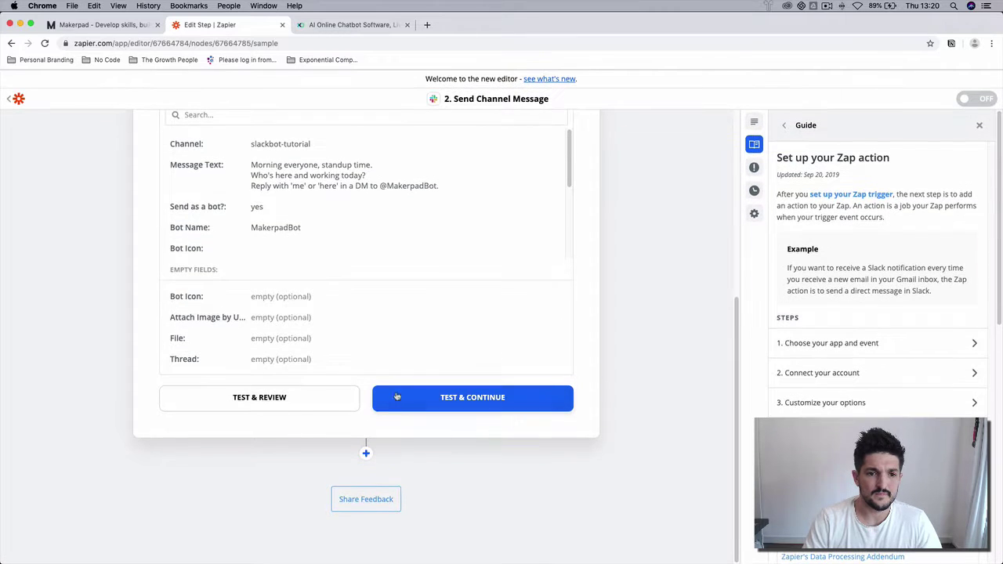
pyautogui.click(397, 397)
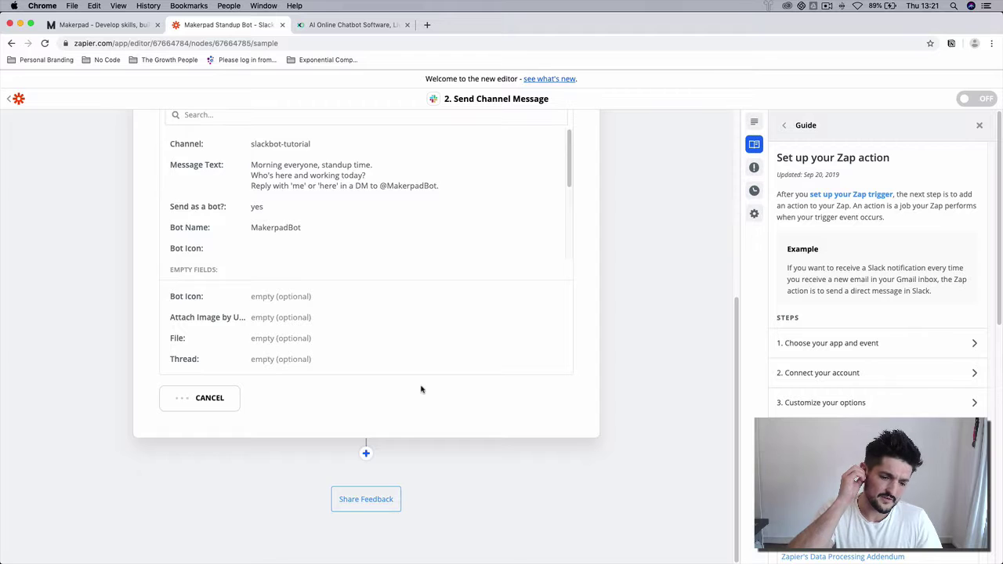
pyautogui.scroll(2, 421, 390)
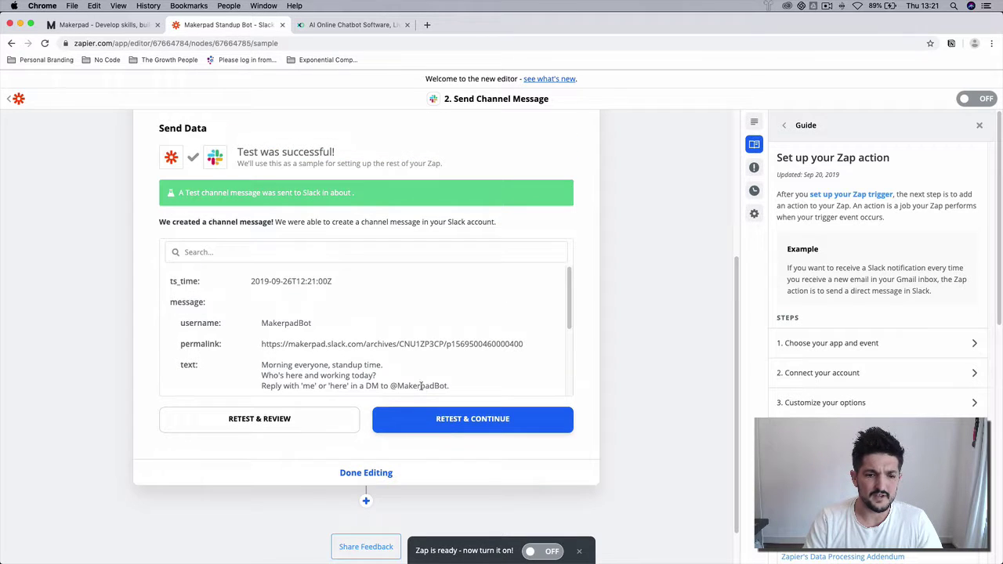
# Switch to Slack to check the test message in the slackbot-tutorial channel, and return to the Zapier editor
pyautogui.press('super+Tab')
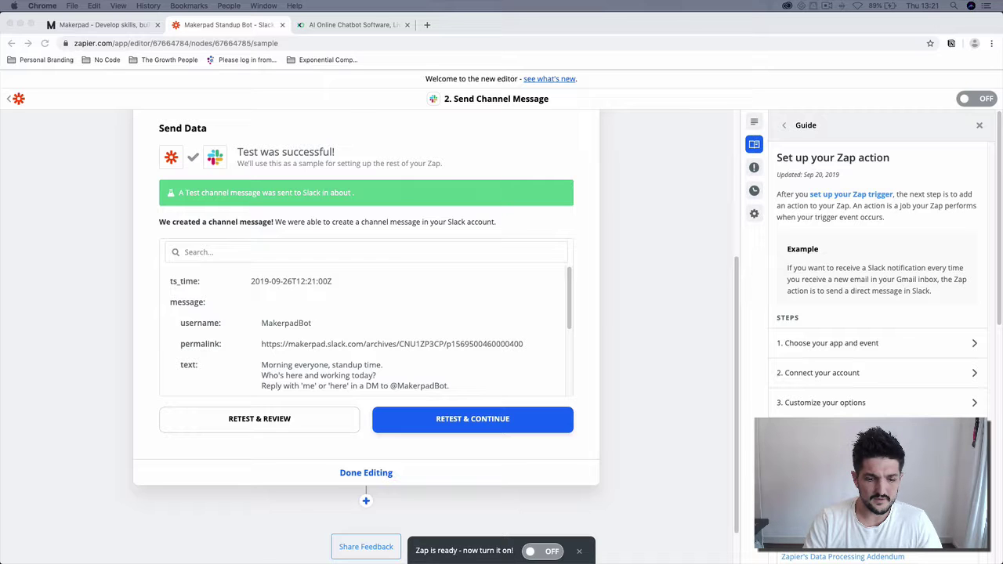
pyautogui.moveTo(302, 561); pyautogui.dragTo(319, 88)
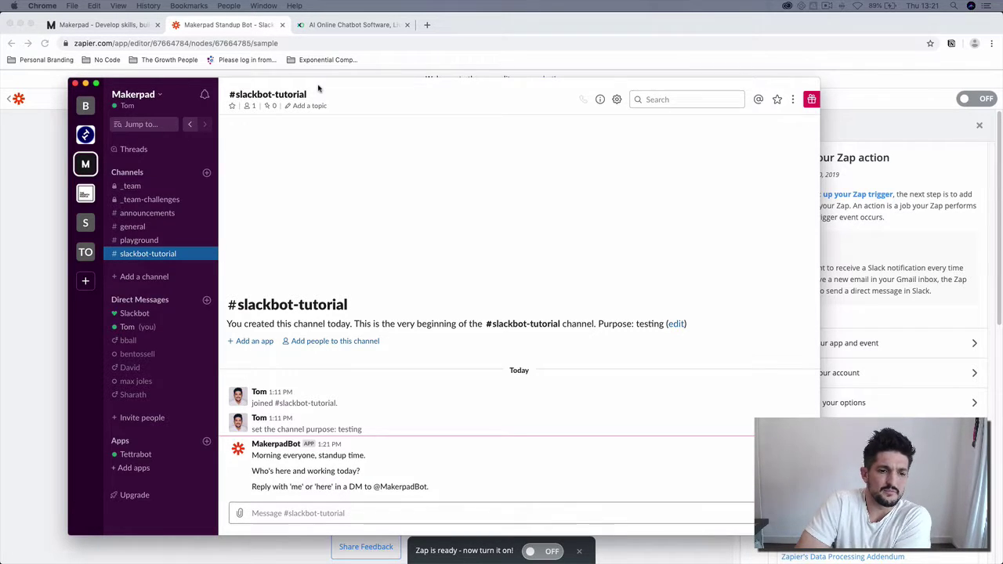
pyautogui.moveTo(318, 89); pyautogui.dragTo(317, 88)
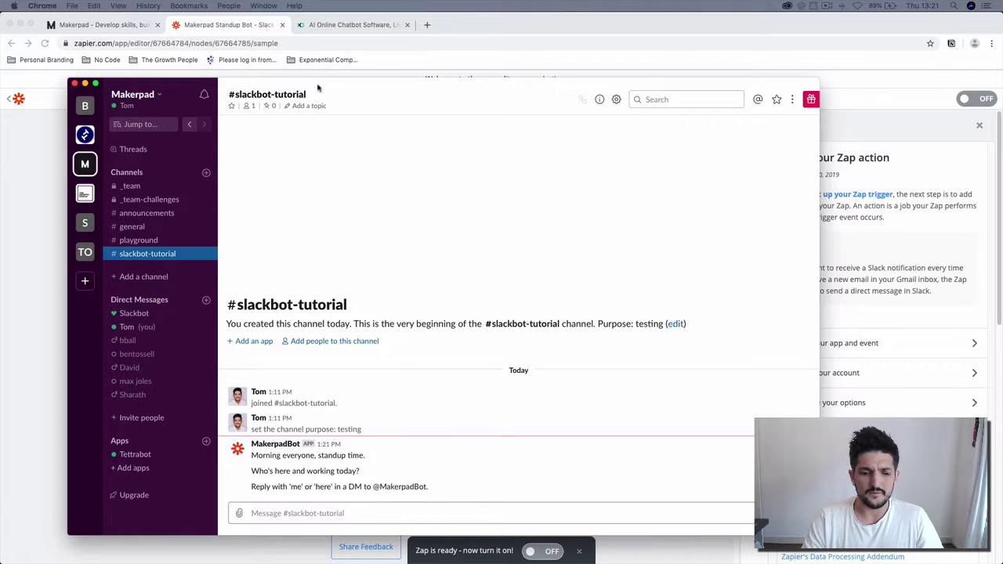
pyautogui.moveTo(318, 87); pyautogui.dragTo(369, 563)
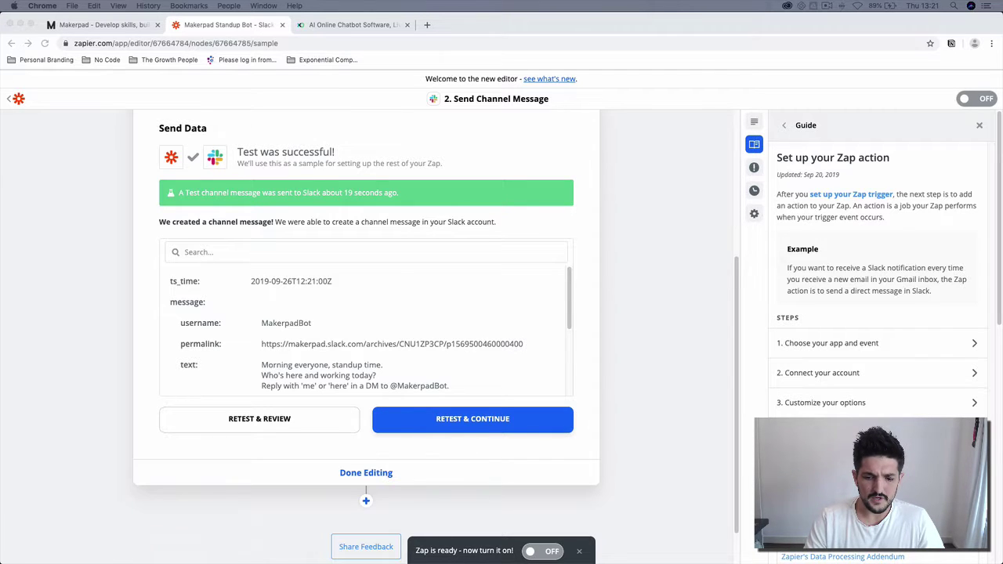
# Finish editing the Send Channel Message step and turn on the Makerpad Standup Bot - Slack zap
pyautogui.scroll(-2, 454, 416)
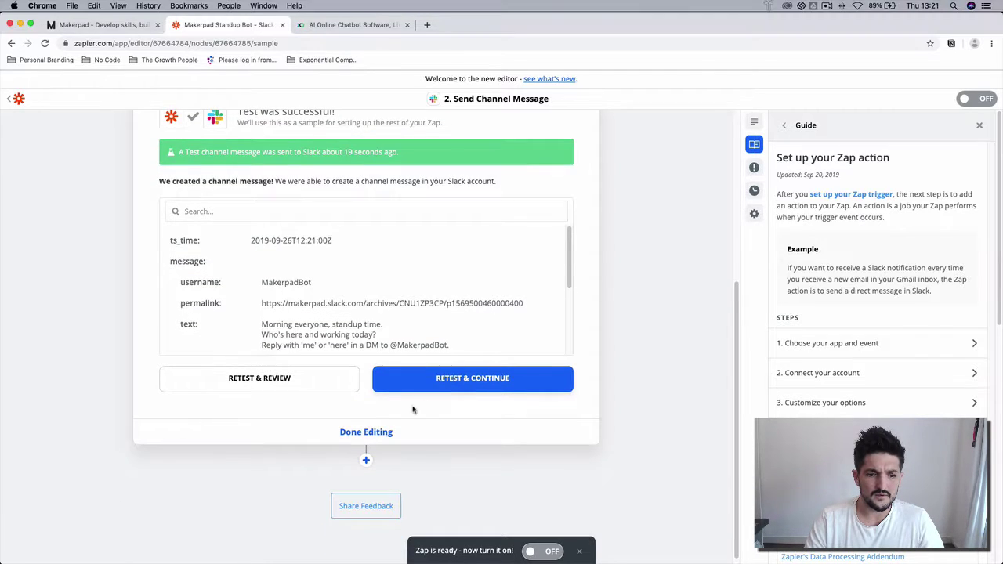
pyautogui.click(365, 437)
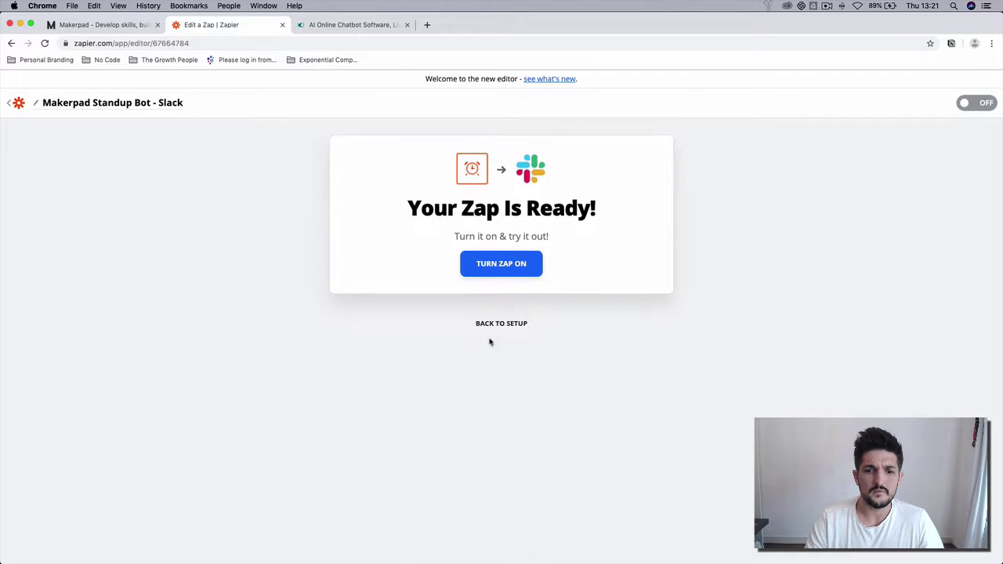
pyautogui.click(502, 264)
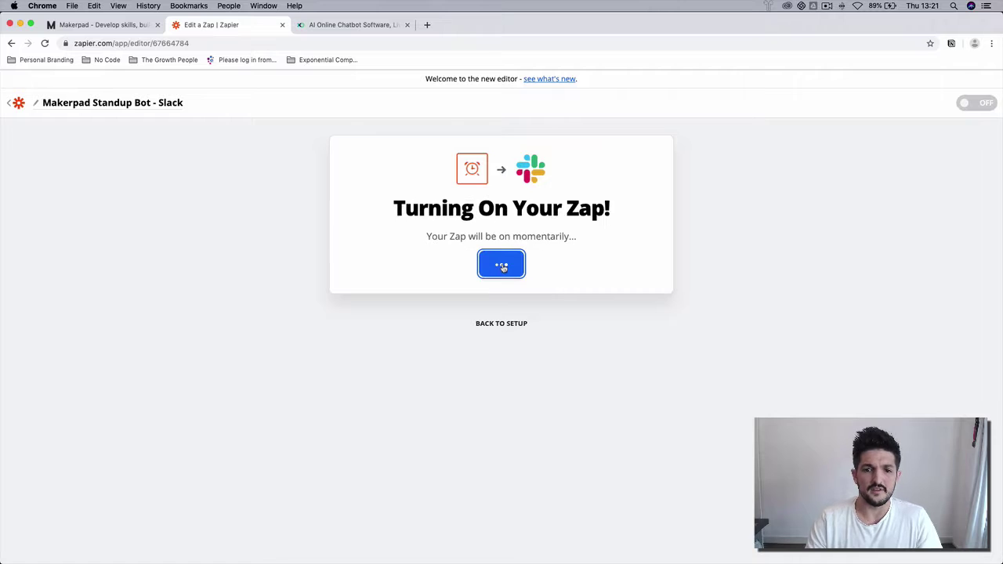